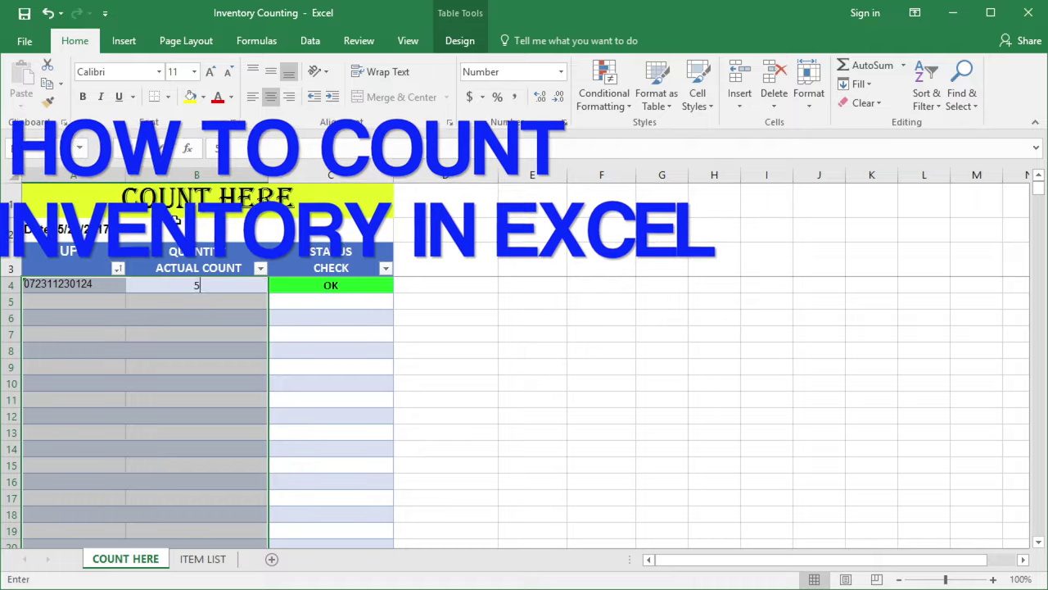
{"action": "type", "text": "070847020530"}
{"action": "key", "text": "Tab"}
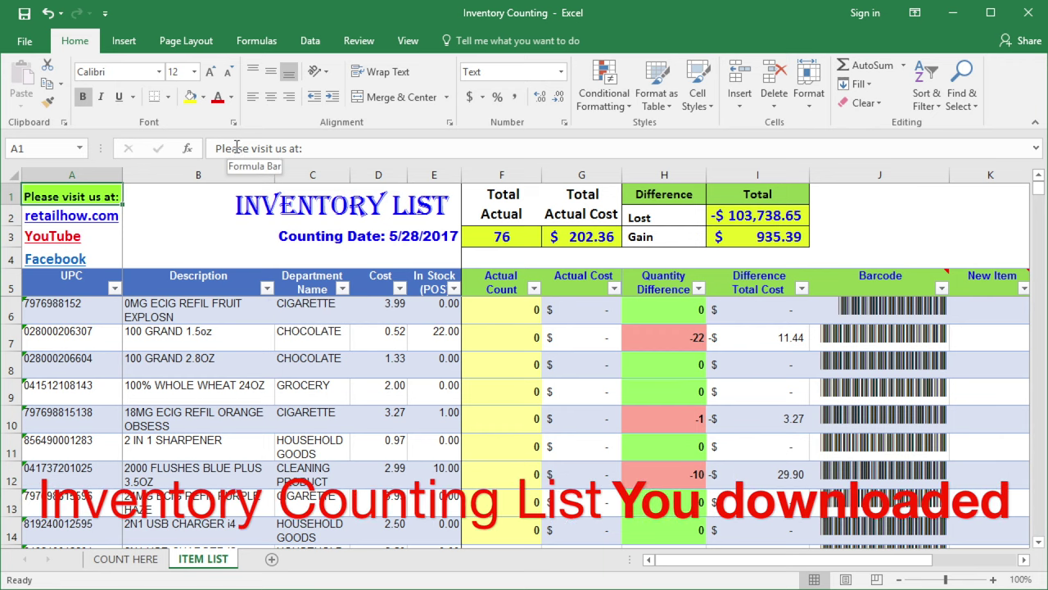
- Review the first ITEM LIST entries with the arrow keys, then go back to COUNT HERE
{"action": "left_click", "coordinate": [63, 312]}
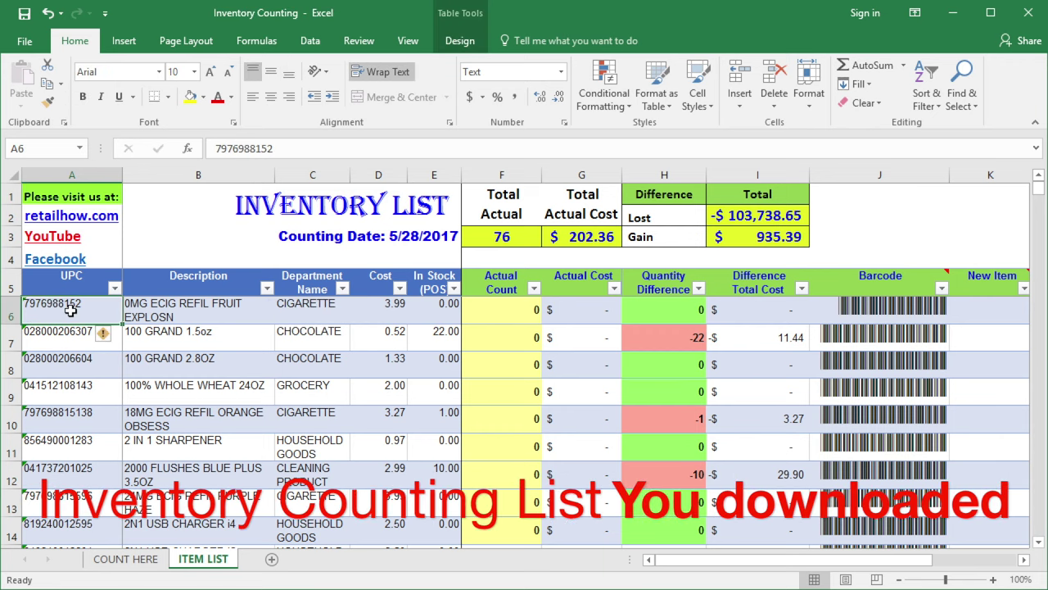
{"action": "key", "text": "Right"}
{"action": "key", "text": "Right"}
{"action": "key", "text": "Right"}
{"action": "key", "text": "Right"}
{"action": "key", "text": "Right"}
{"action": "key", "text": "Right"}
{"action": "key", "text": "Right"}
{"action": "key", "text": "Right"}
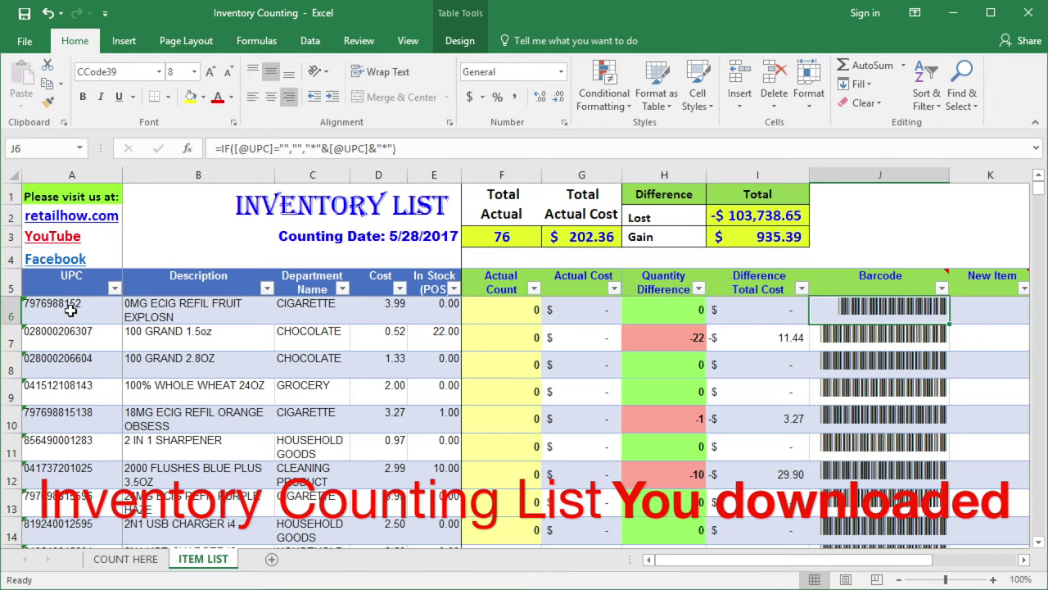
{"action": "key", "text": "Right"}
{"action": "key", "text": "Right"}
{"action": "key", "text": "Right"}
{"action": "key", "text": "Right"}
{"action": "key", "text": "Left"}
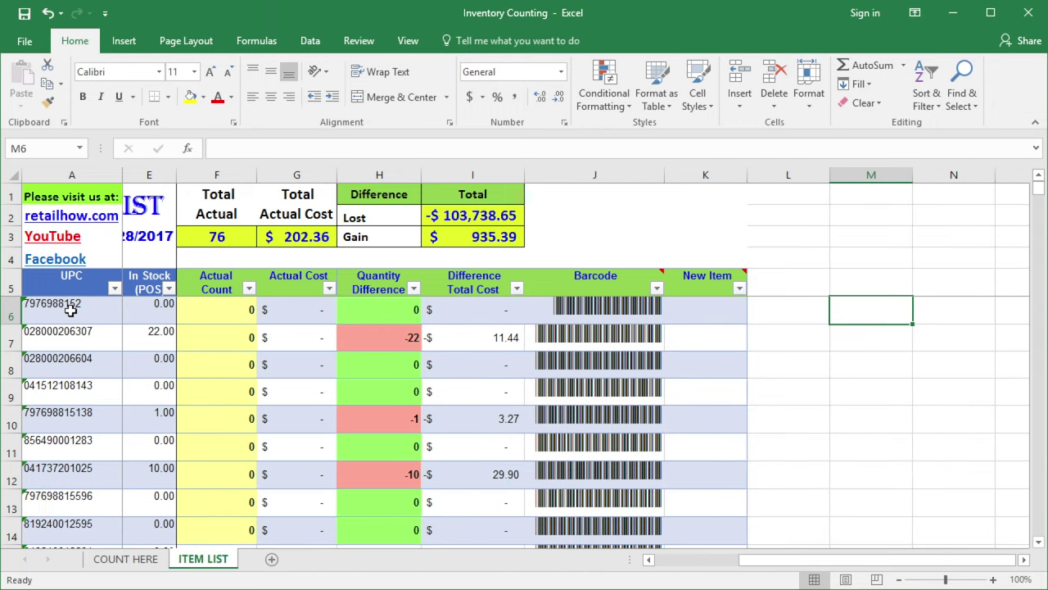
{"action": "key", "text": "Left"}
{"action": "key", "text": "Left"}
{"action": "key", "text": "Left"}
{"action": "key", "text": "Left"}
{"action": "key", "text": "Left"}
{"action": "key", "text": "Left"}
{"action": "key", "text": "Left"}
{"action": "key", "text": "Left"}
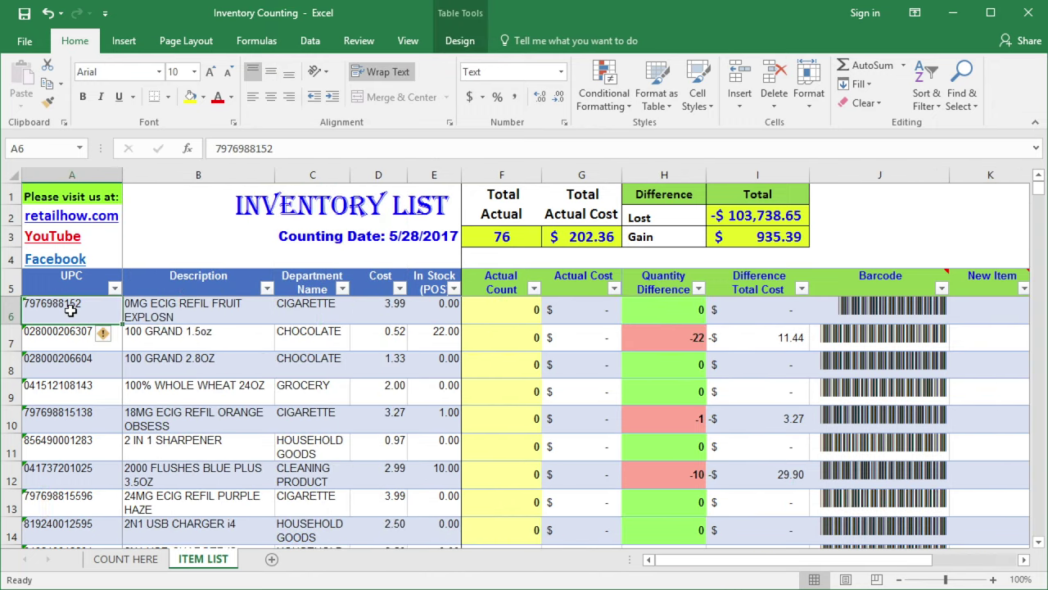
{"action": "key", "text": "Down"}
{"action": "key", "text": "Down"}
{"action": "key", "text": "Down"}
{"action": "key", "text": "Down"}
{"action": "key", "text": "Down"}
{"action": "key", "text": "Down"}
{"action": "key", "text": "Down"}
{"action": "key", "text": "Down"}
{"action": "key", "text": "Down"}
{"action": "key", "text": "Down"}
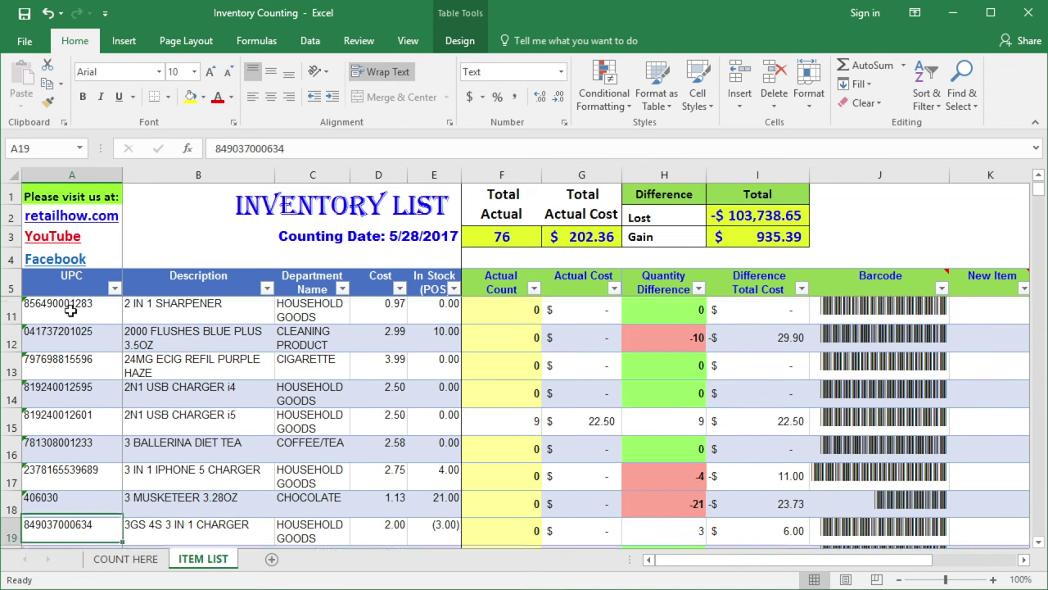
{"action": "key", "text": "Down"}
{"action": "key", "text": "Down"}
{"action": "key", "text": "Down"}
{"action": "key", "text": "Down"}
{"action": "key", "text": "Down"}
{"action": "key", "text": "Down"}
{"action": "key", "text": "Down"}
{"action": "key", "text": "Down"}
{"action": "key", "text": "Down"}
{"action": "key", "text": "Down"}
{"action": "key", "text": "Down"}
{"action": "key", "text": "Down"}
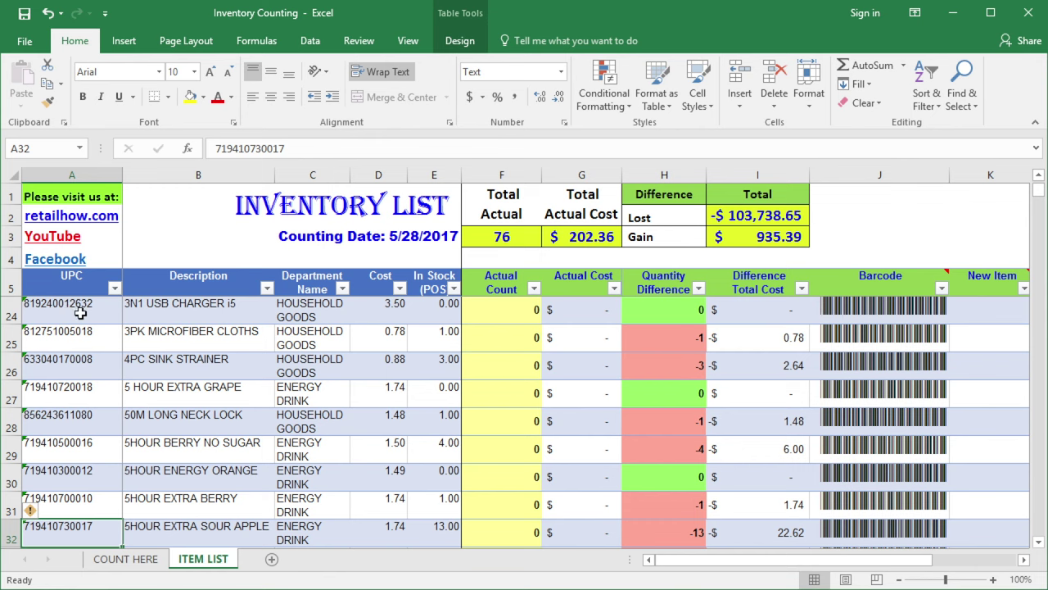
{"action": "left_click", "coordinate": [110, 563]}
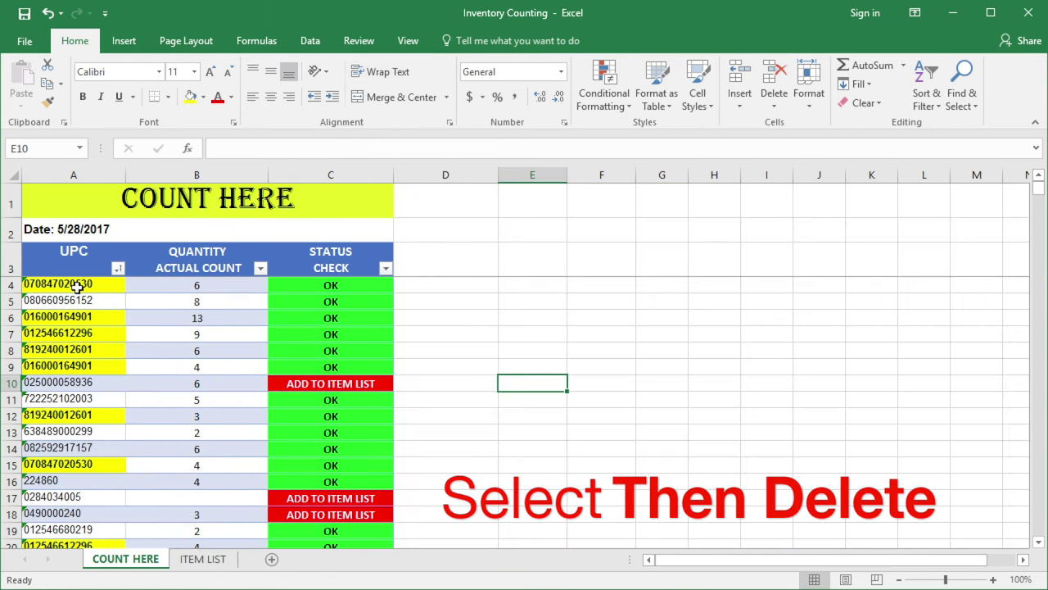
- Clear the sample UPCs and counts in A4:B22 on COUNT HERE
{"action": "left_click", "coordinate": [114, 287]}
{"action": "mouse_move", "coordinate": [118, 300]}
{"action": "left_mouse_down"}
{"action": "mouse_move", "coordinate": [205, 479]}
{"action": "mouse_move", "coordinate": [204, 469]}
{"action": "left_mouse_up"}
{"action": "key", "text": "Delete"}
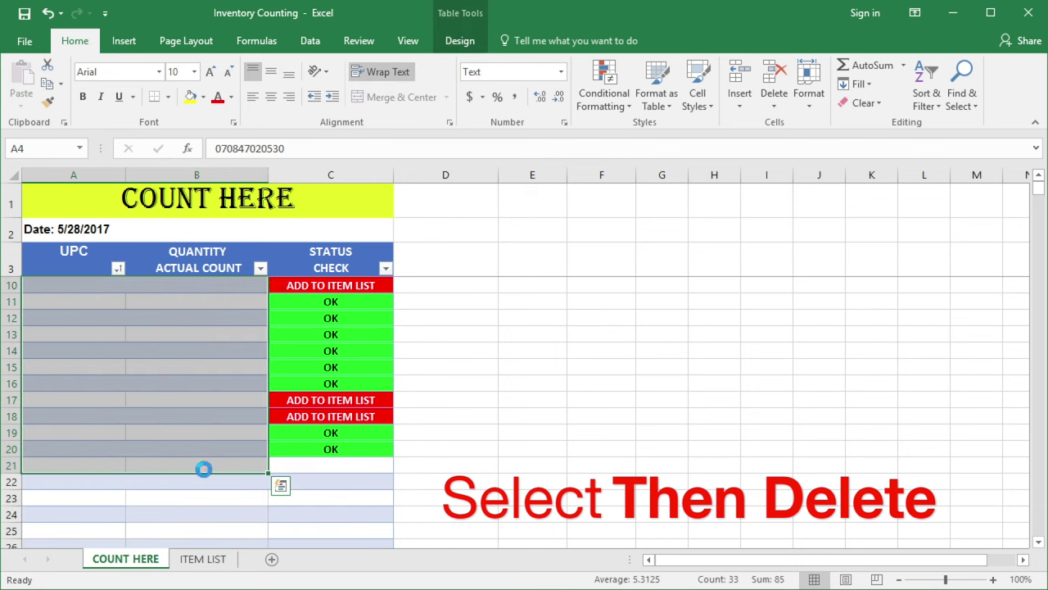
{"action": "scroll", "coordinate": [204, 469], "scroll_direction": "up", "scroll_amount": 2}
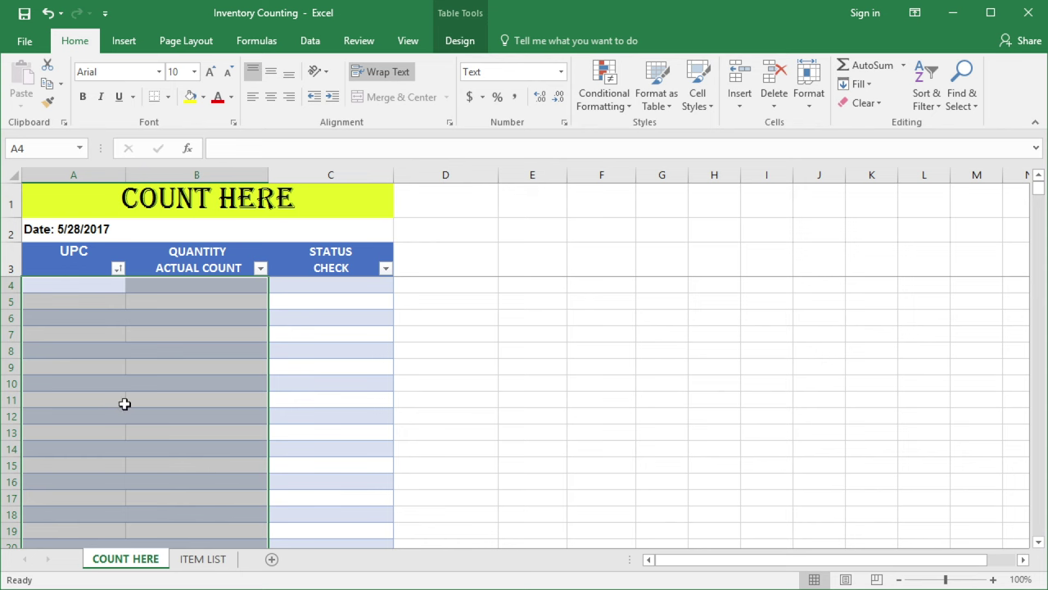
{"action": "left_click", "coordinate": [59, 290]}
- Clear the sample item data from ITEM LIST columns A through E
{"action": "left_click", "coordinate": [201, 557]}
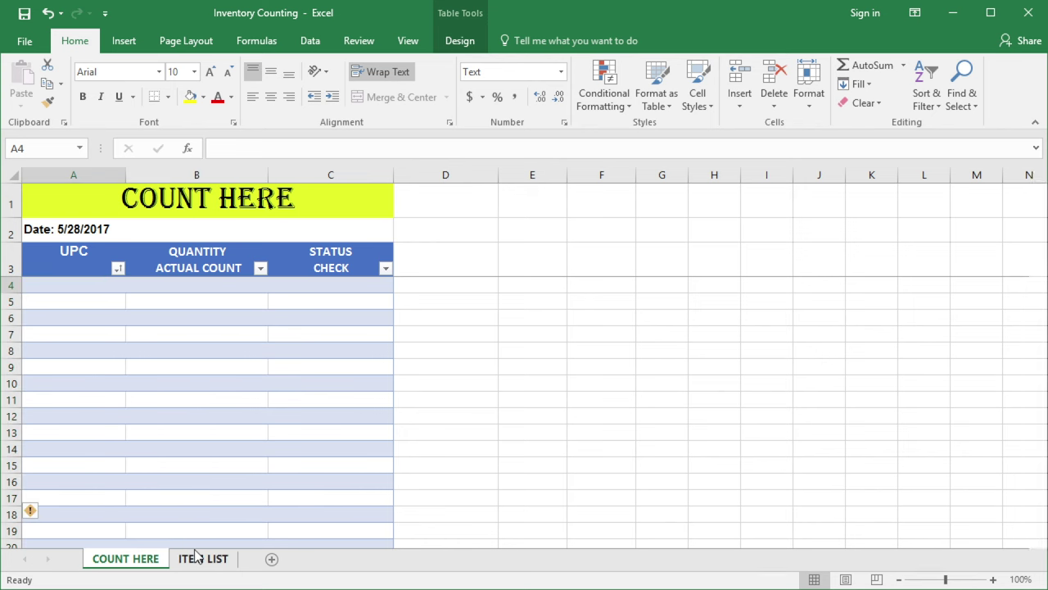
{"action": "left_click_drag", "start_coordinate": [71, 266], "coordinate": [438, 301]}
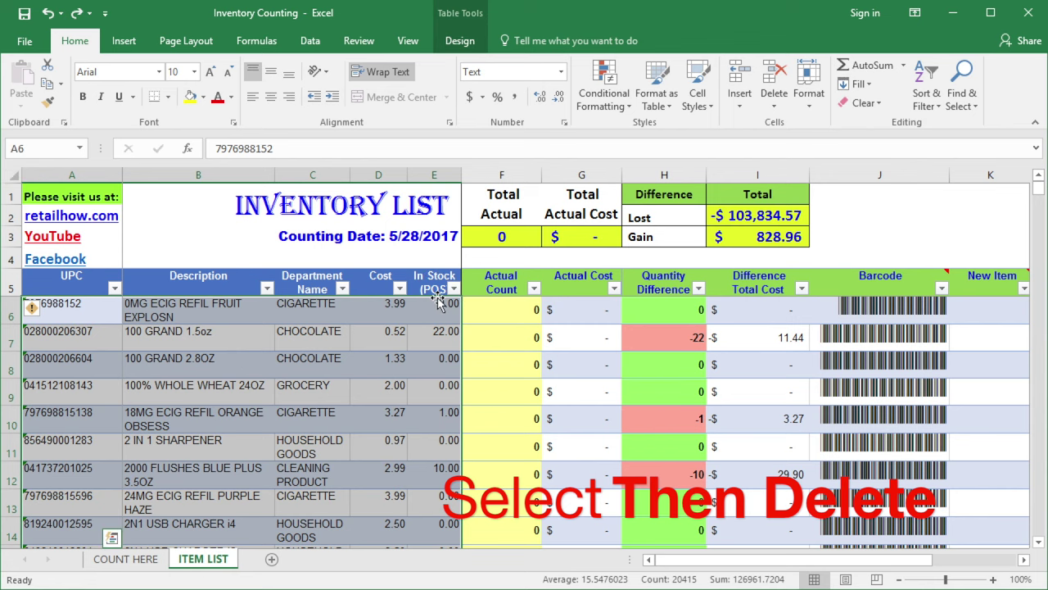
{"action": "key", "text": "Delete"}
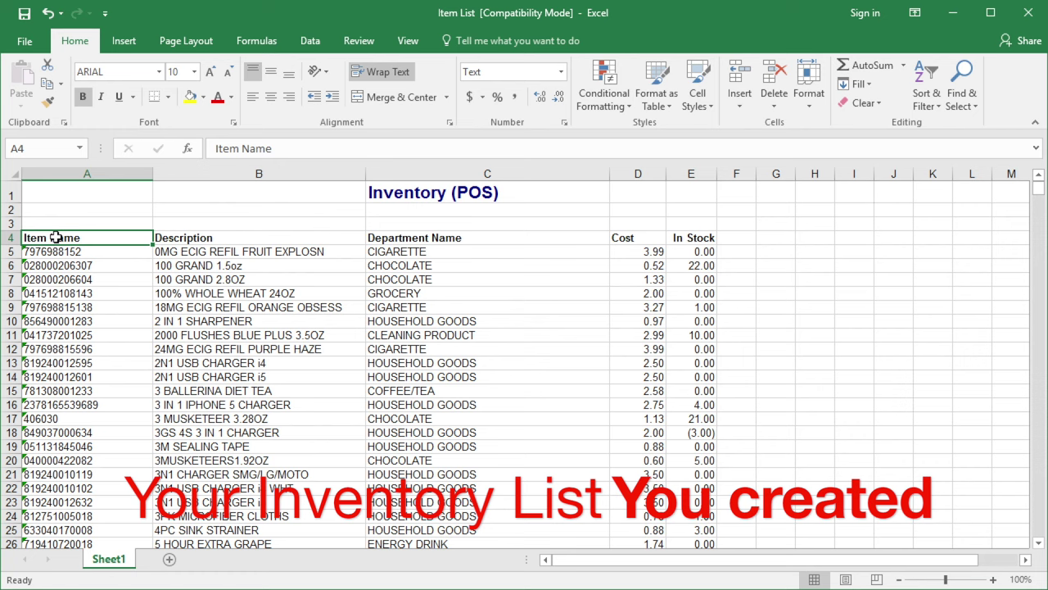
- Convert the inventory range A4:E4087 into a table with headers
{"action": "key", "text": "ctrl+a"}
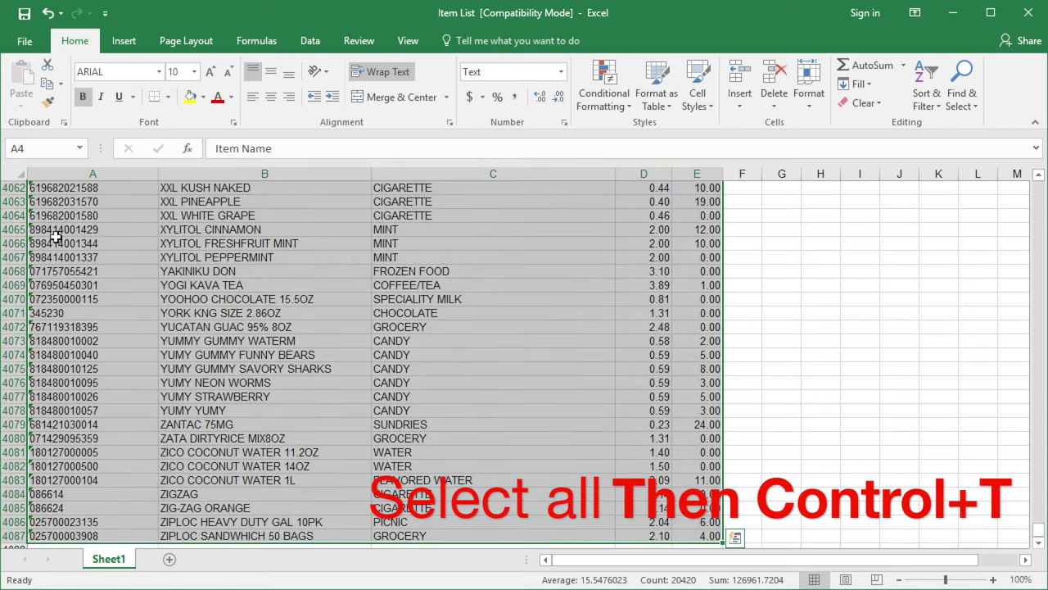
{"action": "key", "text": "ctrl+t"}
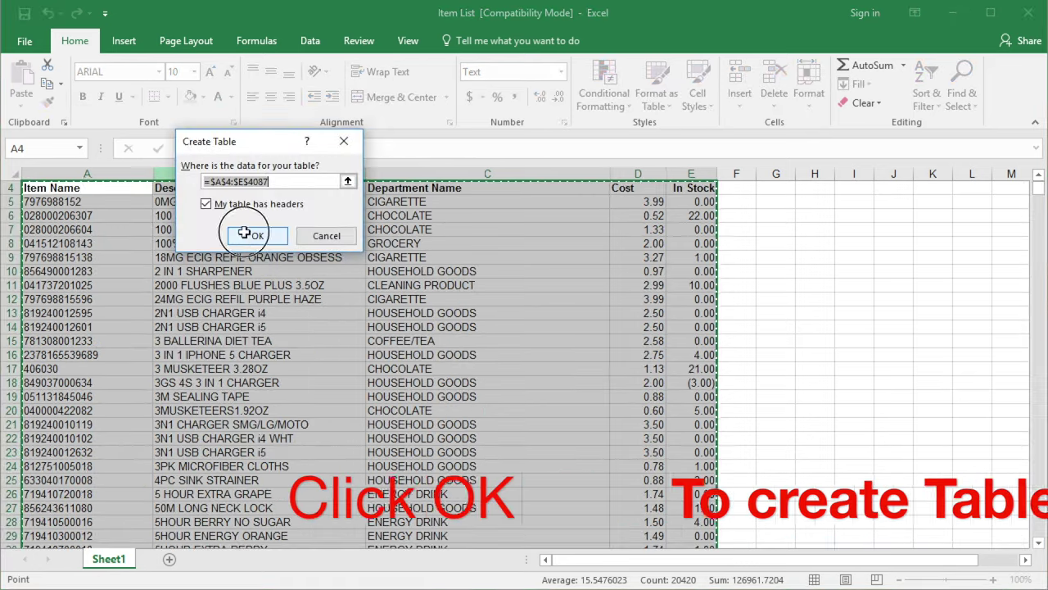
{"action": "left_click", "coordinate": [244, 233]}
{"action": "left_click", "coordinate": [116, 237]}
- Copy the new table's data rows
{"action": "scroll", "coordinate": [116, 238], "scroll_direction": "up", "scroll_amount": 1}
{"action": "scroll", "coordinate": [116, 237], "scroll_direction": "up", "scroll_amount": 1}
{"action": "left_click", "coordinate": [37, 228]}
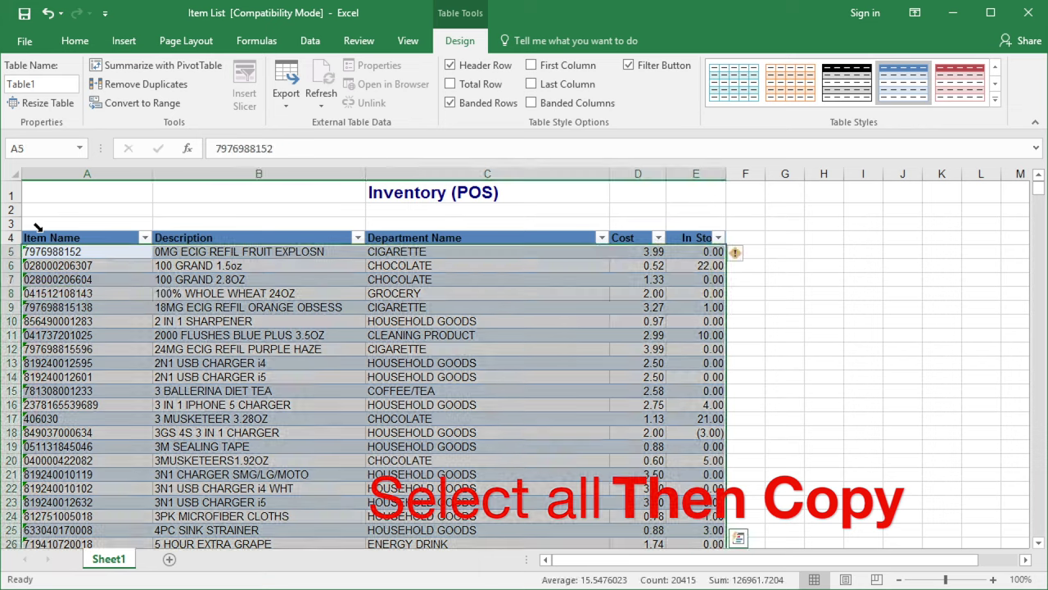
{"action": "right_click", "coordinate": [37, 228]}
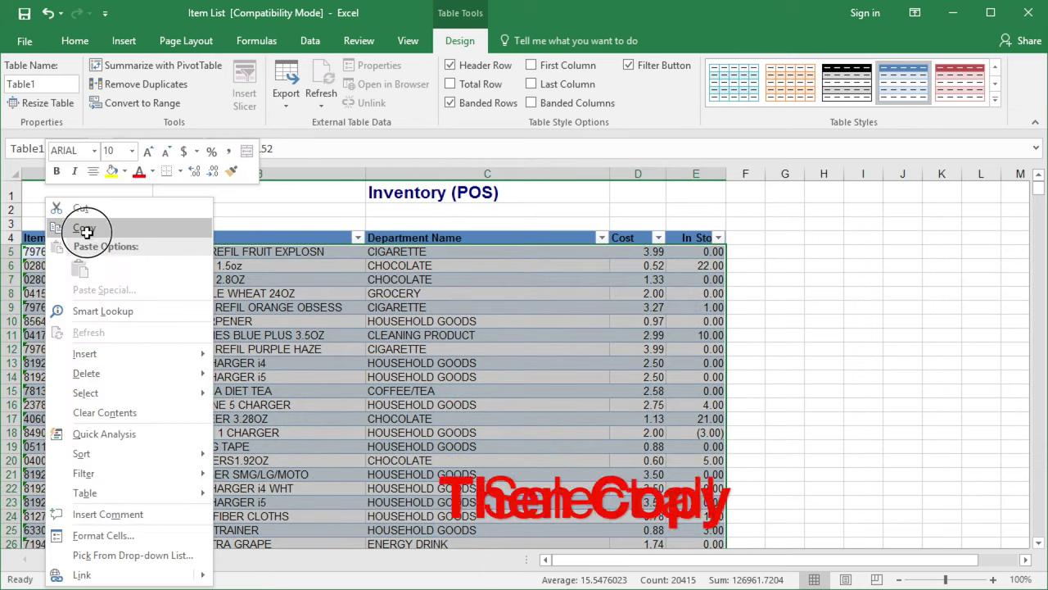
{"action": "left_click", "coordinate": [87, 228]}
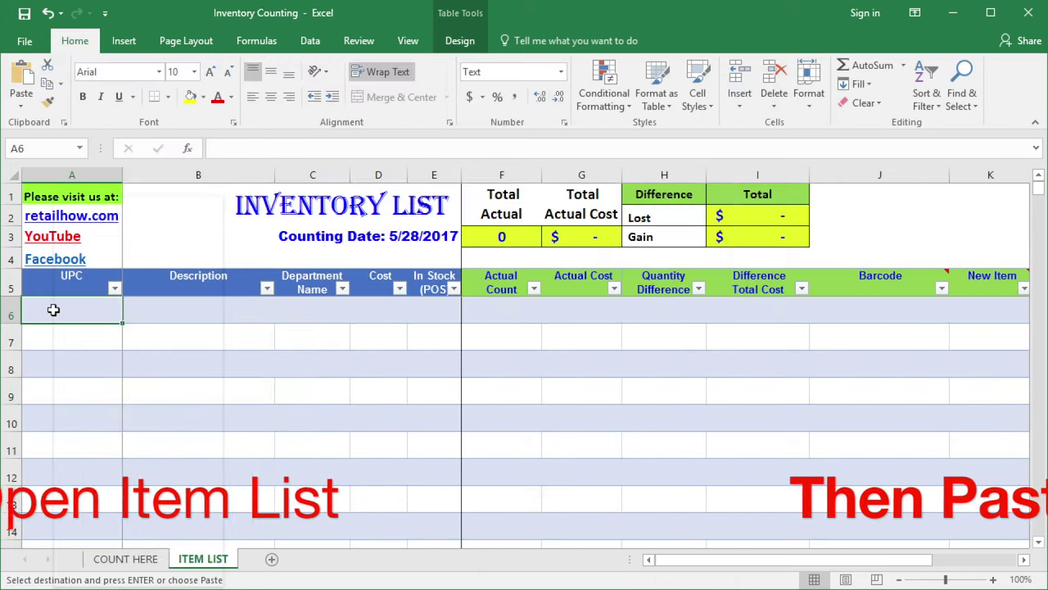
- Paste the copied inventory rows at cell A6 of ITEM LIST
{"action": "right_click", "coordinate": [57, 317]}
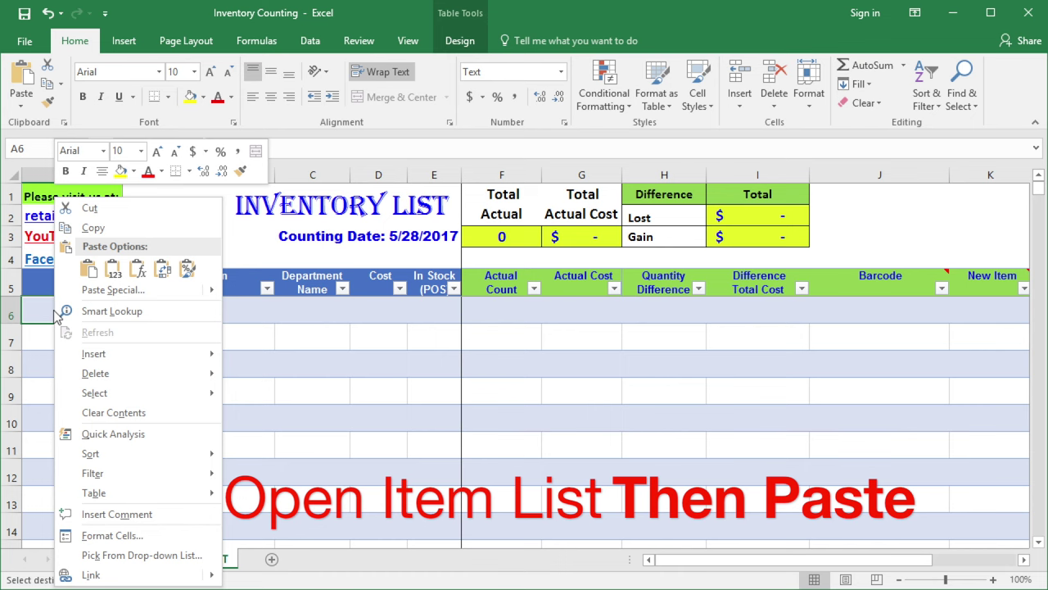
{"action": "left_click", "coordinate": [87, 267]}
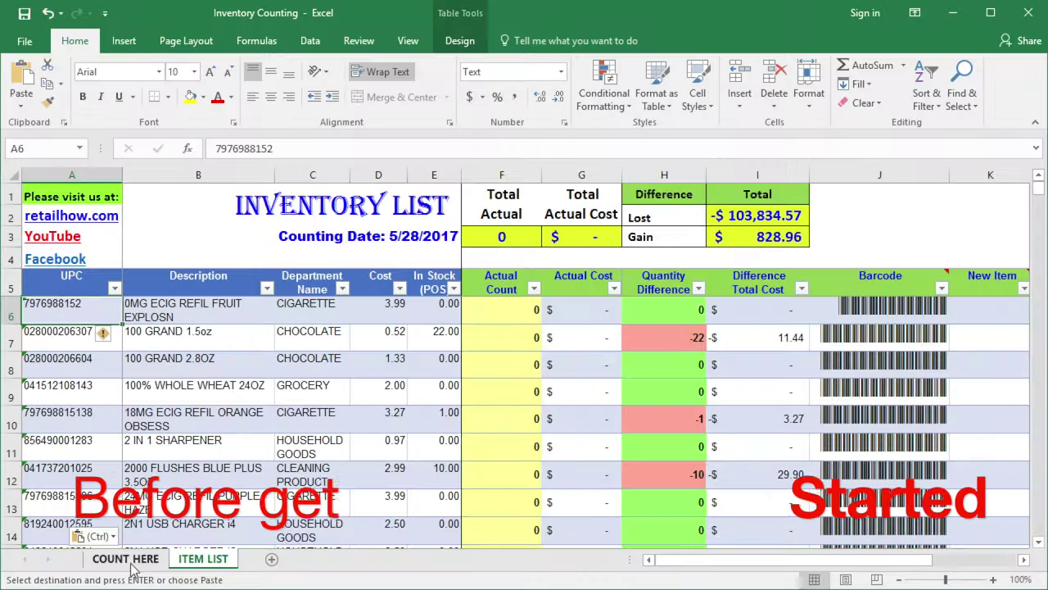
- Switch to the empty COUNT HERE sheet
{"action": "left_click", "coordinate": [130, 562]}
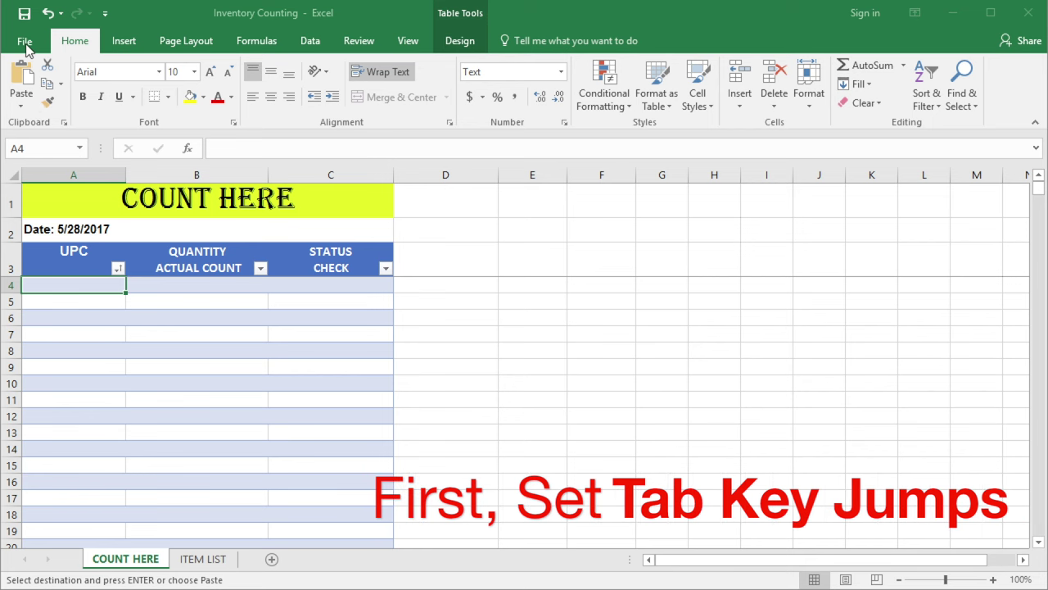
- Set Excel's after-Enter selection direction to Right in Advanced options
{"action": "left_click", "coordinate": [25, 44]}
{"action": "left_click", "coordinate": [40, 475]}
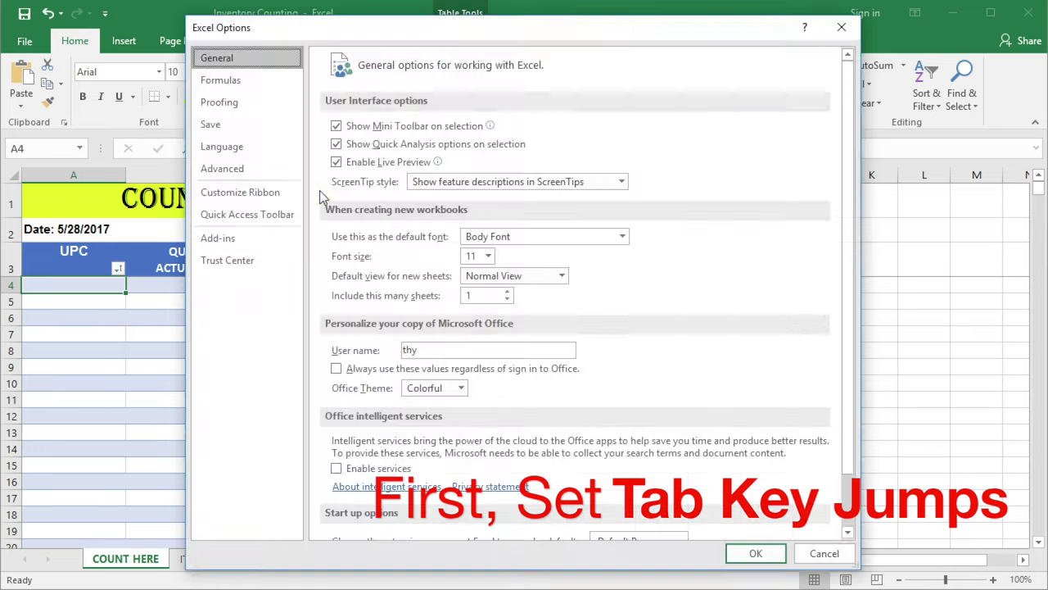
{"action": "left_click", "coordinate": [233, 174]}
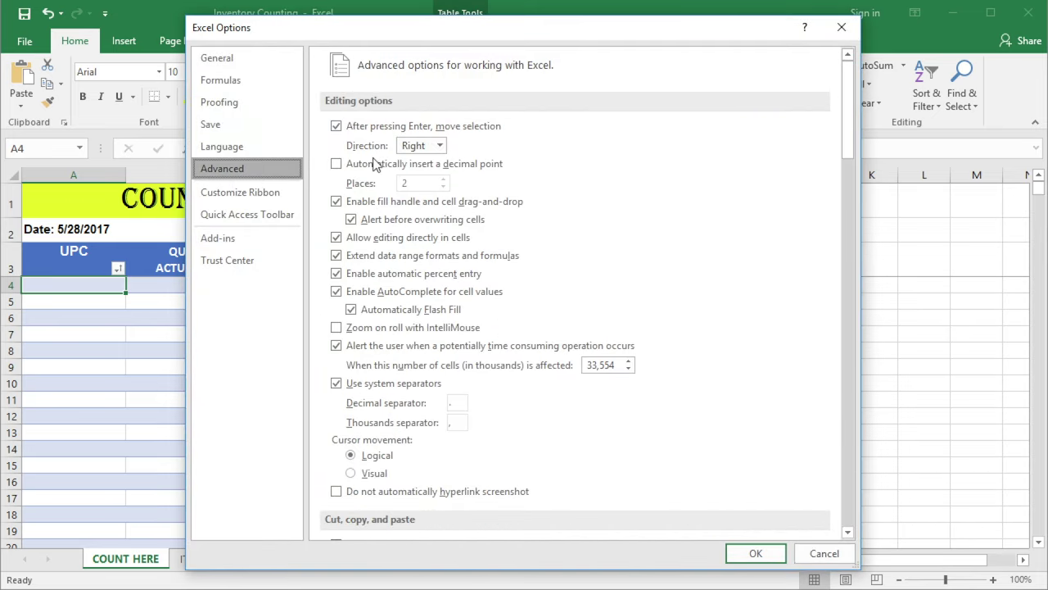
{"action": "left_click", "coordinate": [440, 146]}
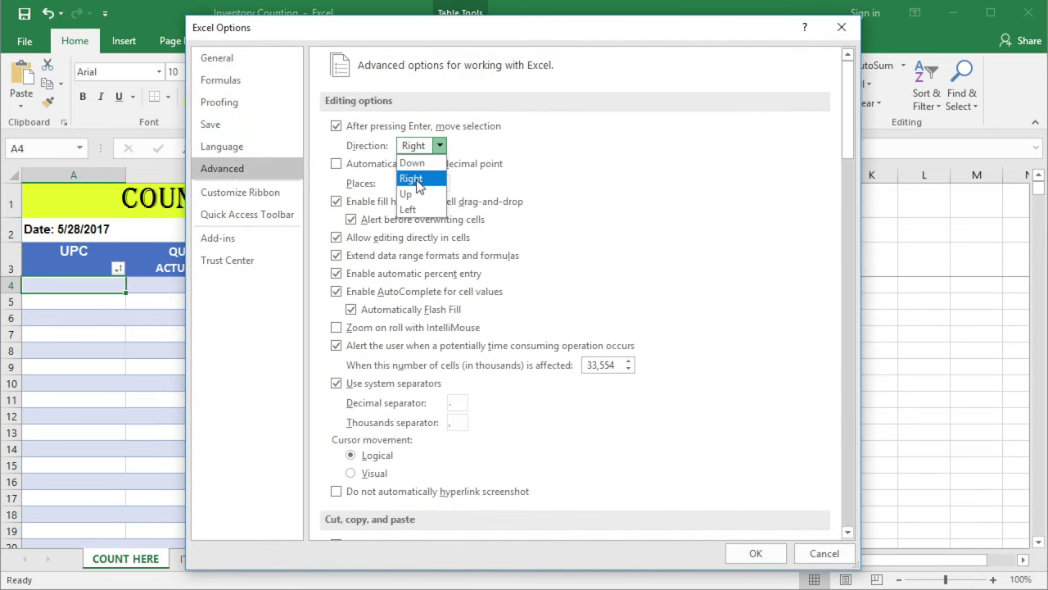
{"action": "left_click", "coordinate": [415, 180]}
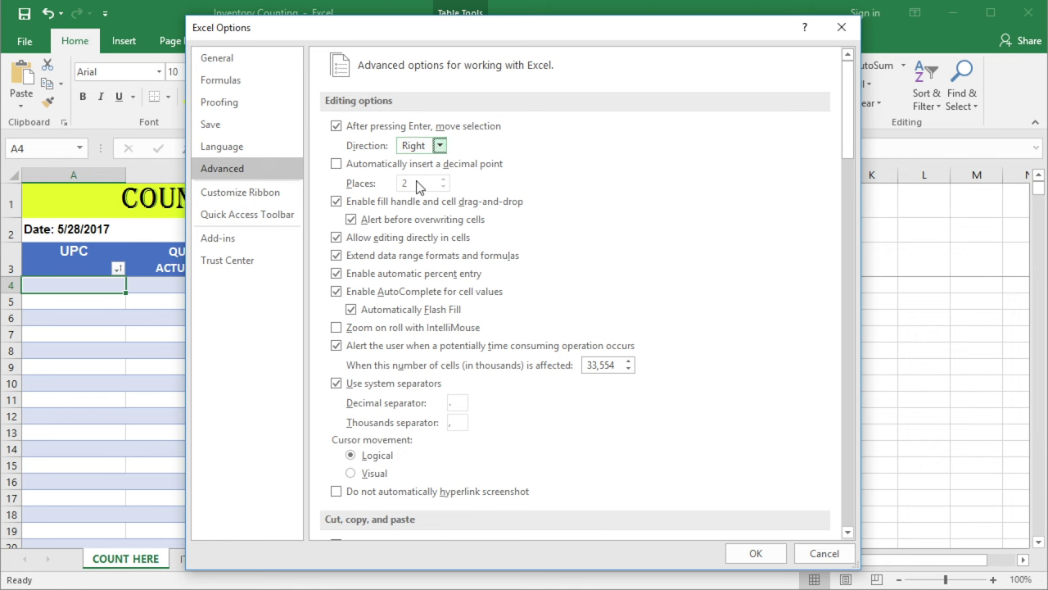
{"action": "left_click", "coordinate": [751, 554]}
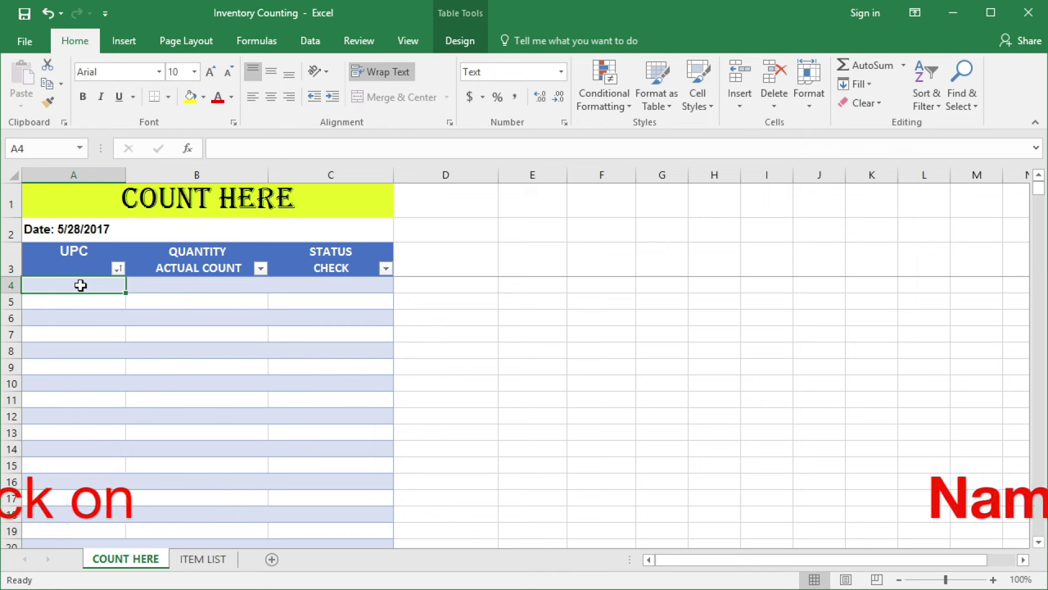
{"action": "left_click", "coordinate": [79, 148]}
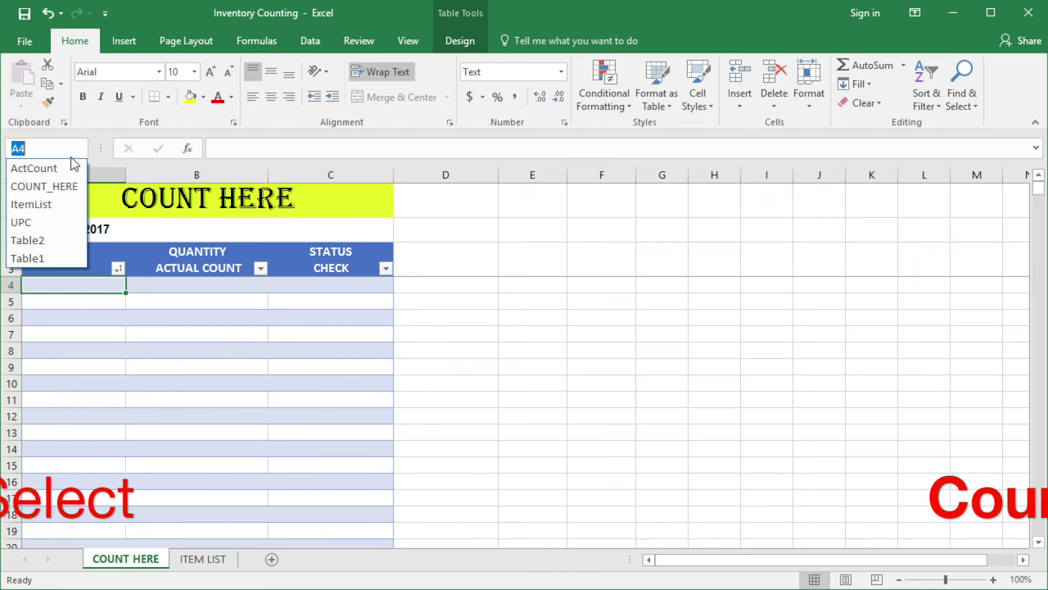
{"action": "left_click", "coordinate": [72, 181]}
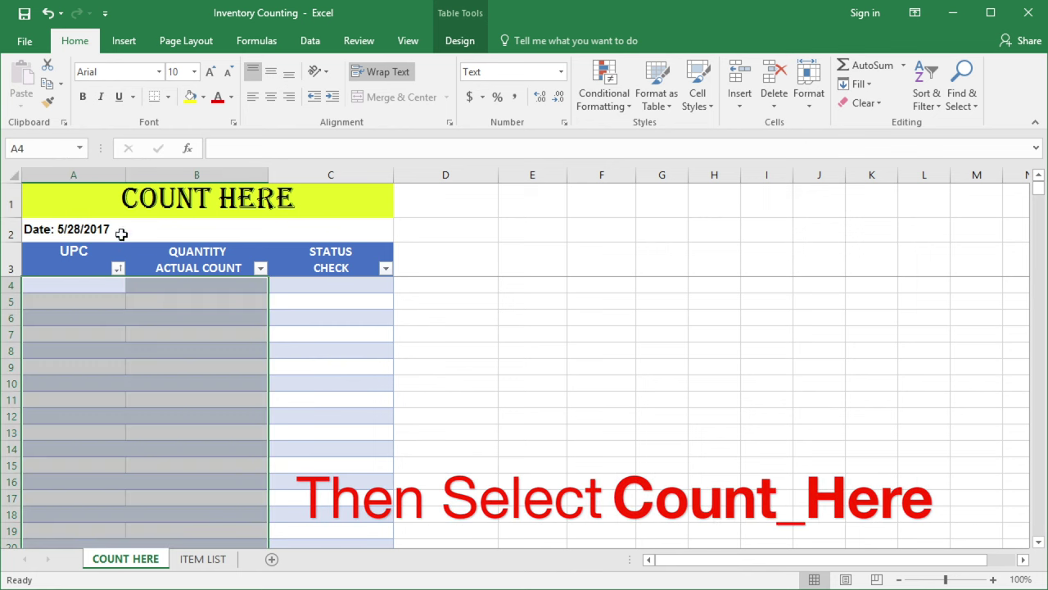
{"action": "type", "text": "072311230124"}
{"action": "key", "text": "Tab"}
{"action": "type", "text": "5"}
{"action": "key", "text": "Tab"}
{"action": "type", "text": "070847020530"}
{"action": "key", "text": "Tab"}
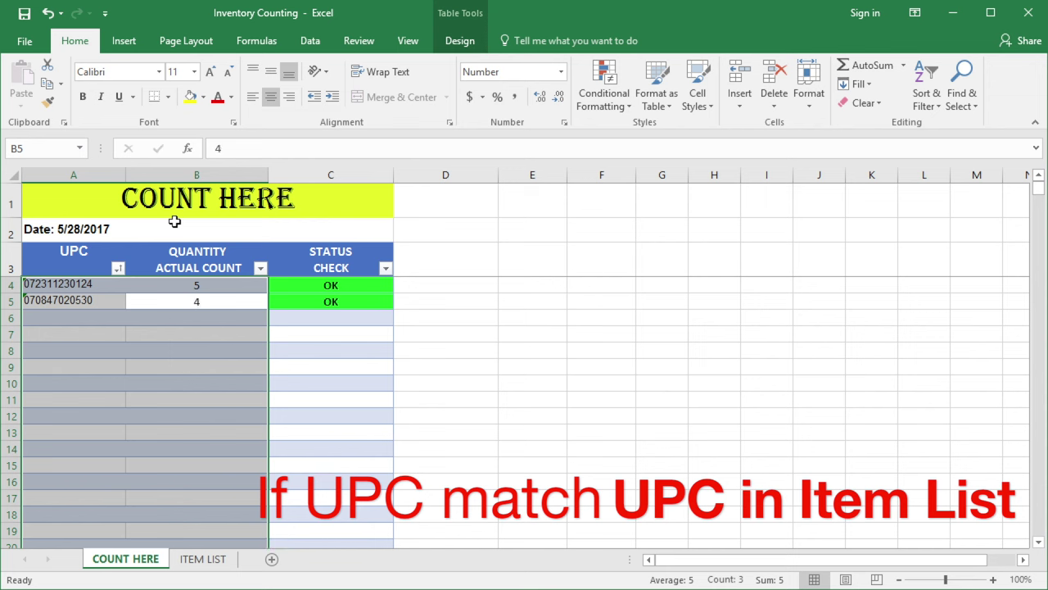
{"action": "key", "text": "Tab"}
{"action": "type", "text": "016000164901"}
{"action": "key", "text": "Tab"}
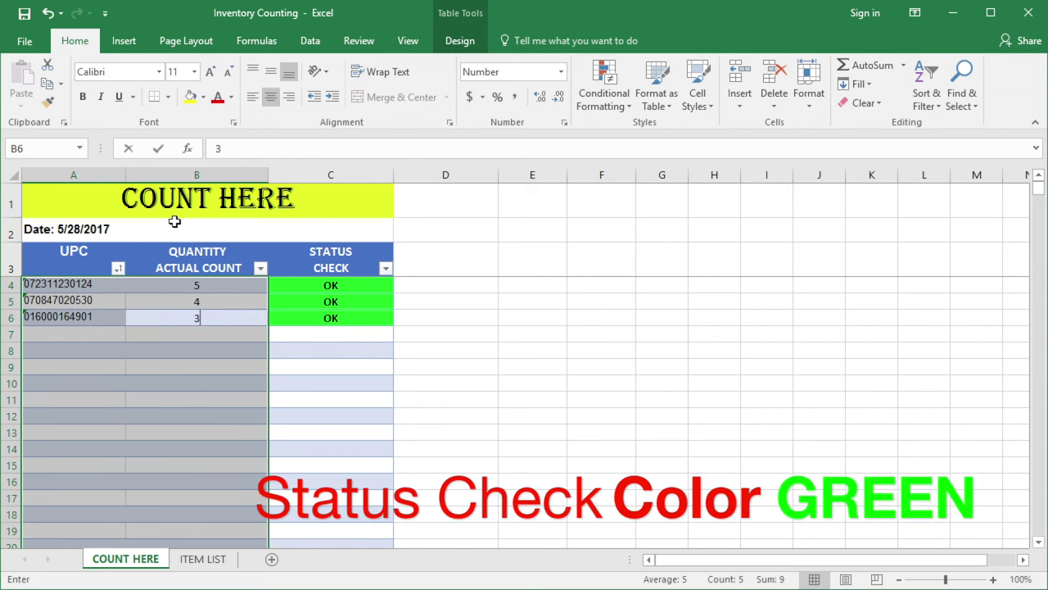
{"action": "key", "text": "Tab"}
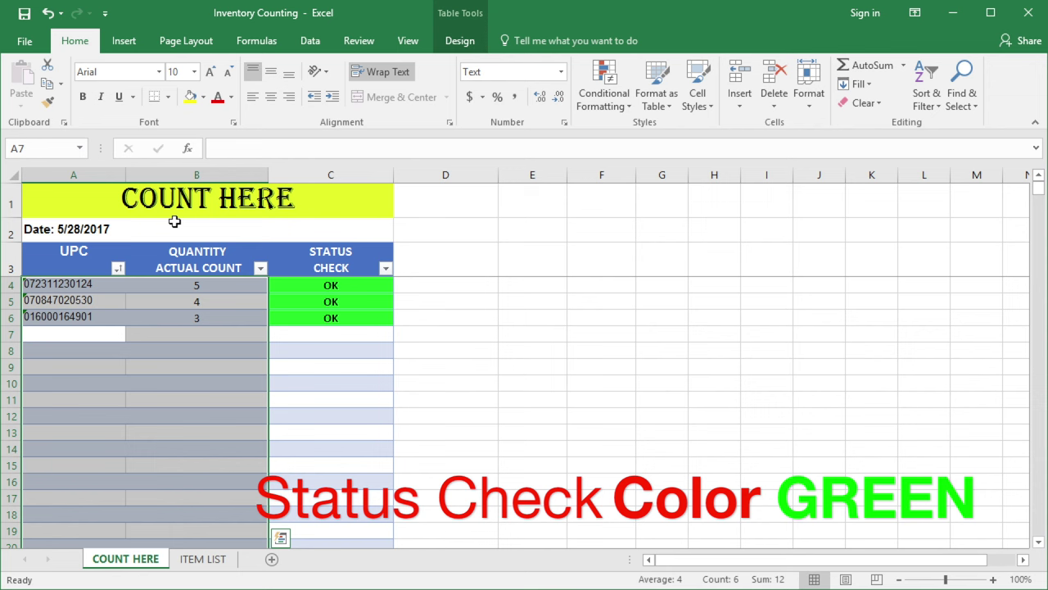
{"action": "type", "text": "224860"}
{"action": "key", "text": "Tab"}
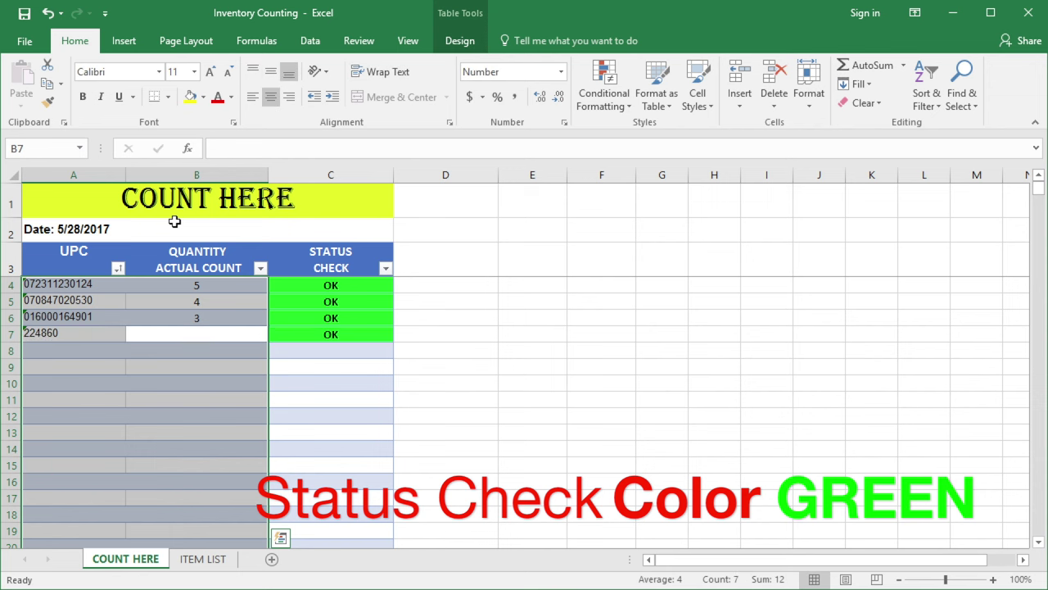
{"action": "type", "text": "4"}
{"action": "key", "text": "Tab"}
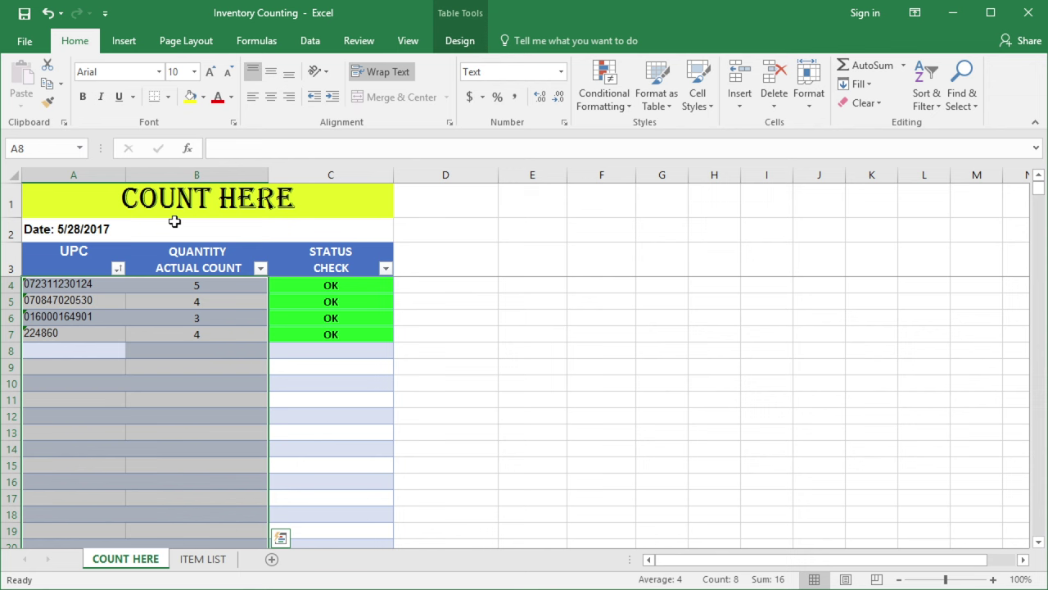
{"action": "key", "text": "Tab"}
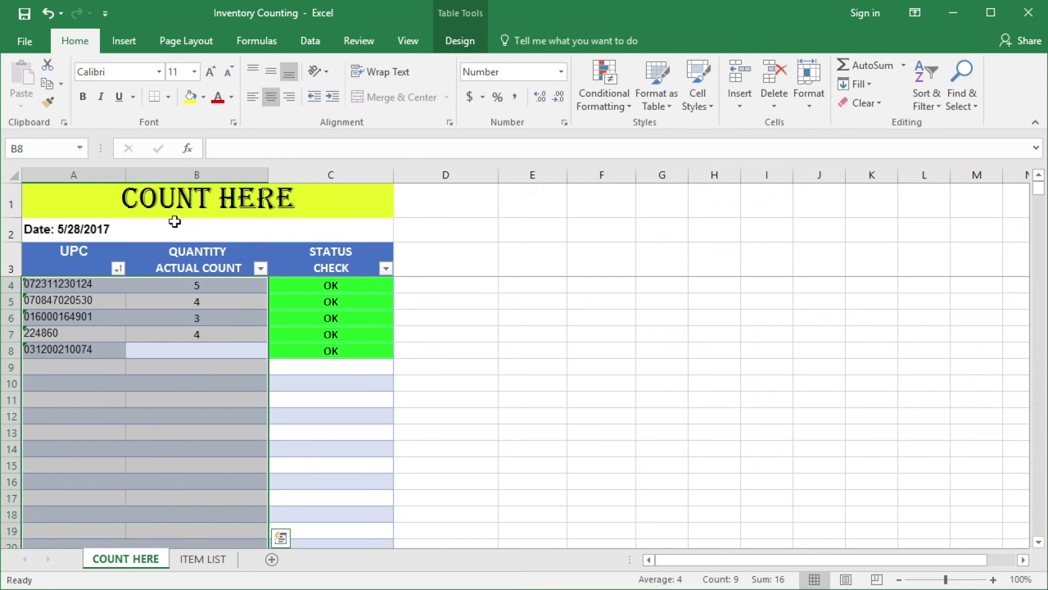
{"action": "key", "text": "Tab"}
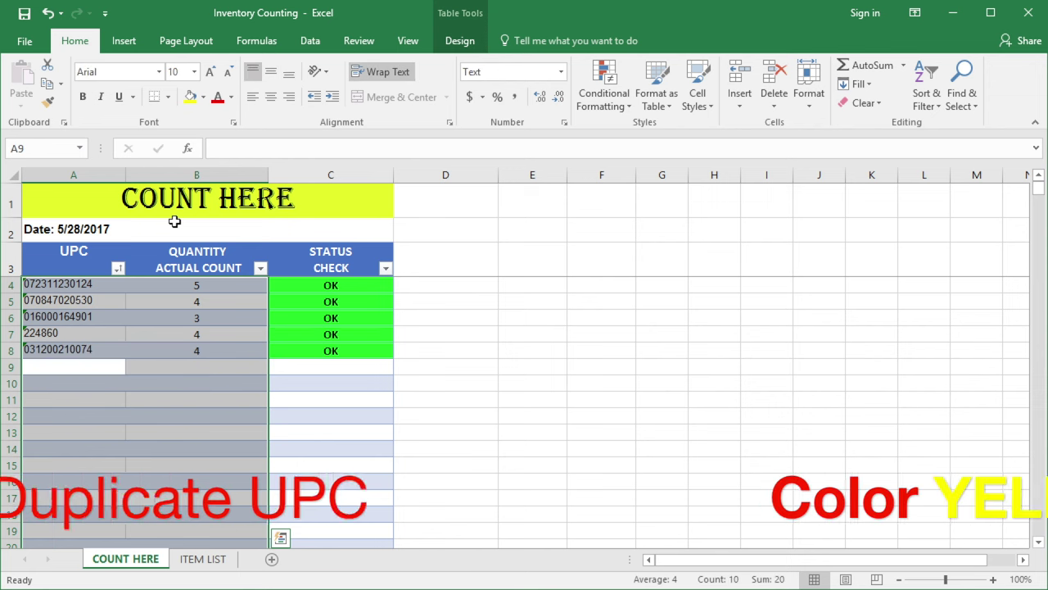
{"action": "type", "text": "224860"}
{"action": "key", "text": "Tab"}
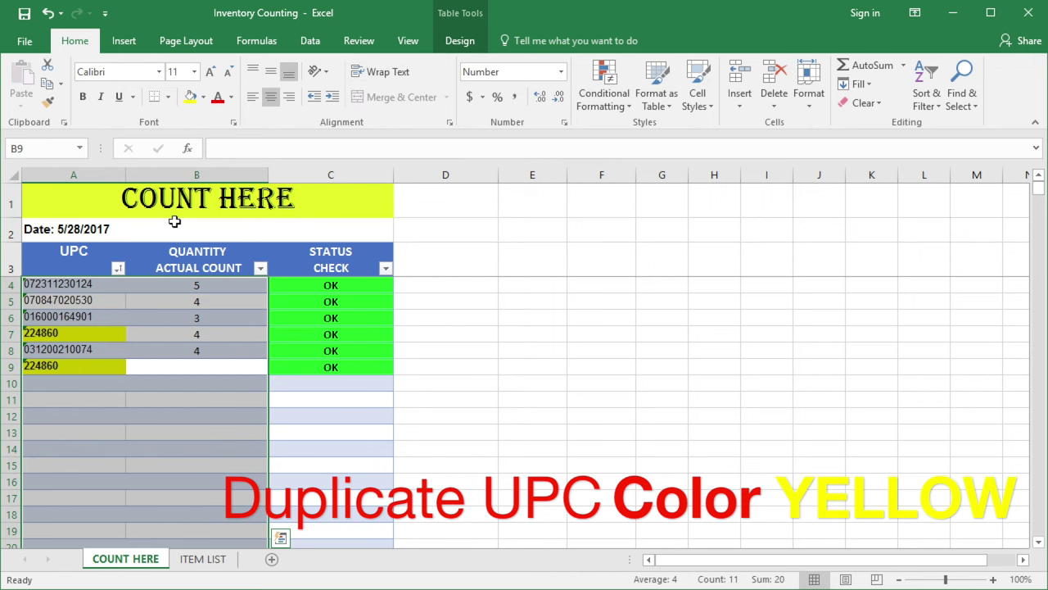
{"action": "type", "text": "3"}
{"action": "key", "text": "Tab"}
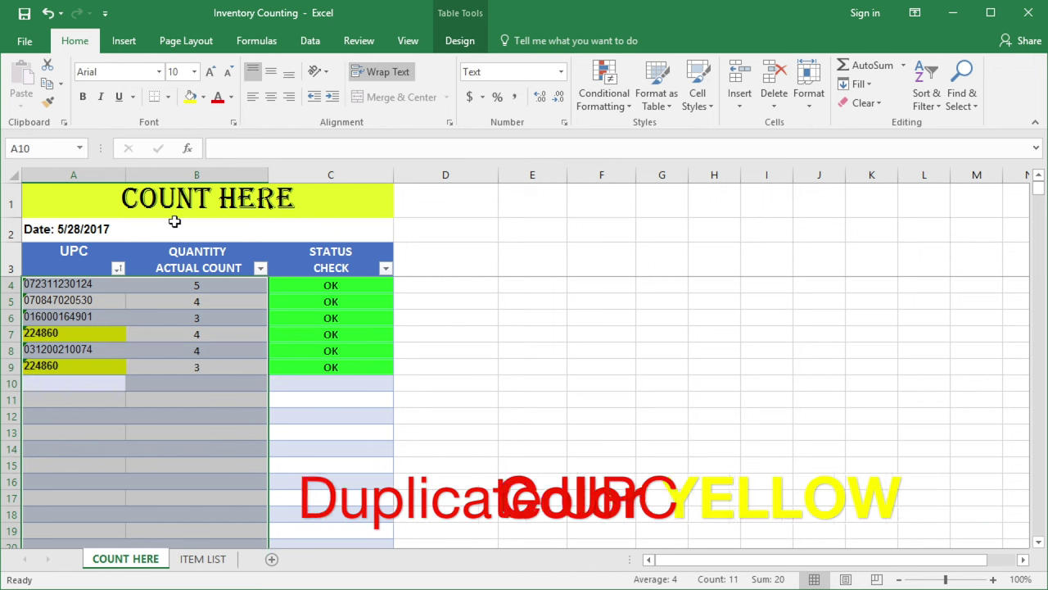
{"action": "key", "text": "Tab"}
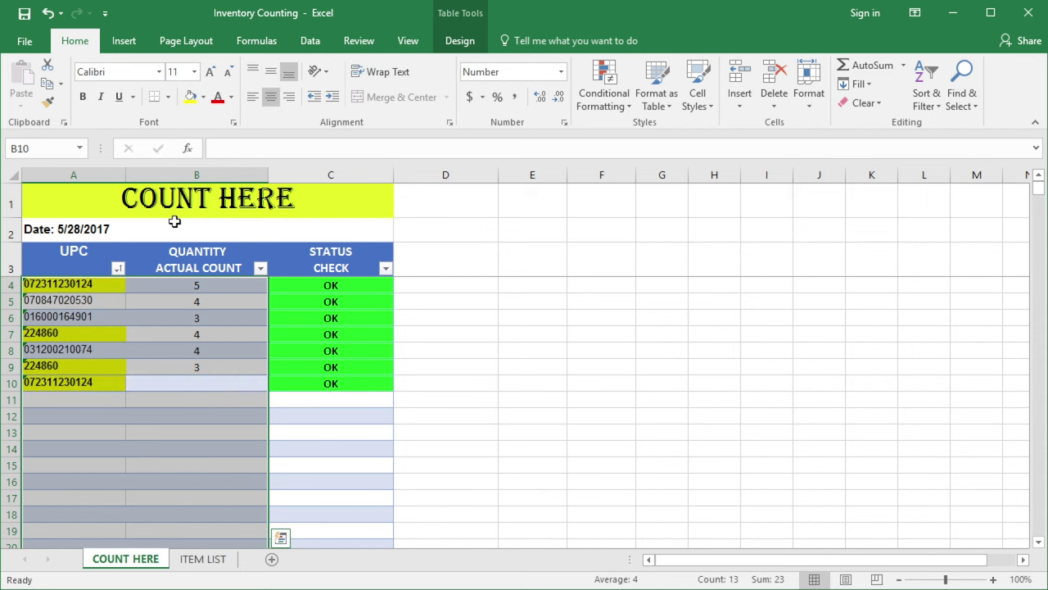
{"action": "key", "text": "Tab"}
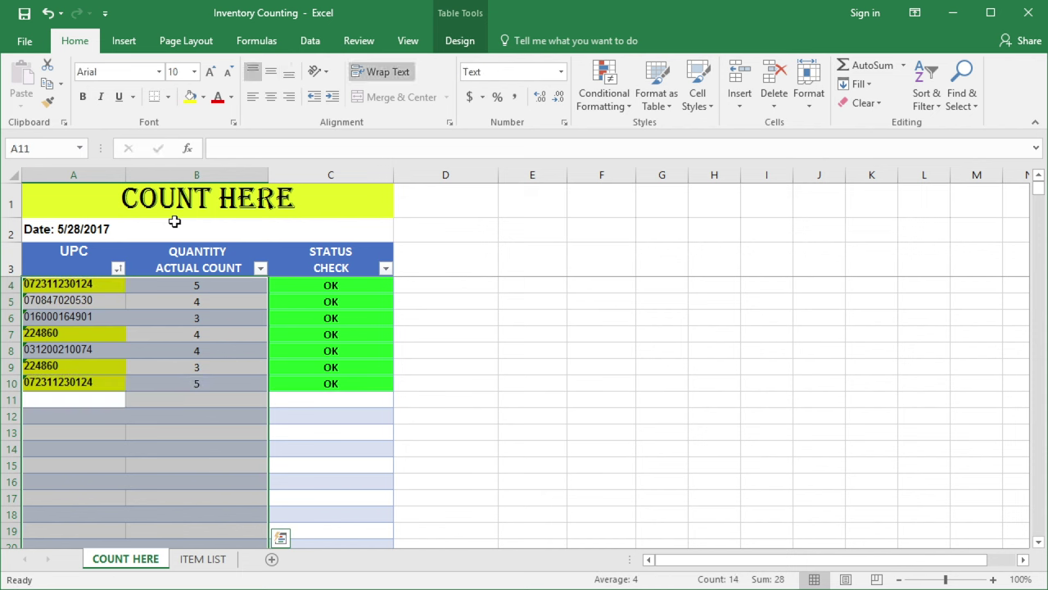
{"action": "type", "text": "602652170058"}
{"action": "key", "text": "Tab"}
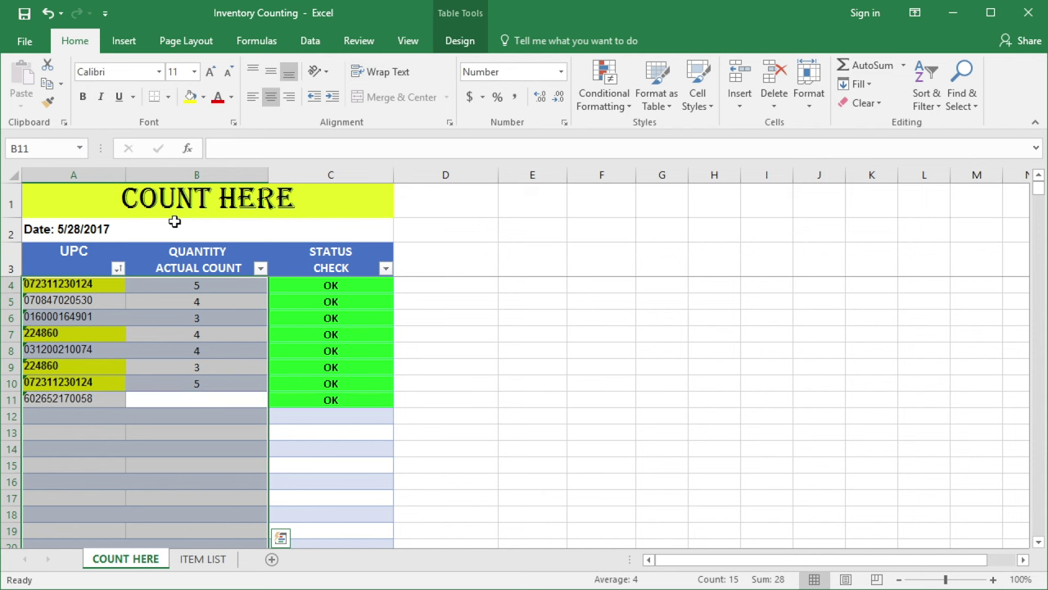
{"action": "type", "text": "3"}
{"action": "key", "text": "Tab"}
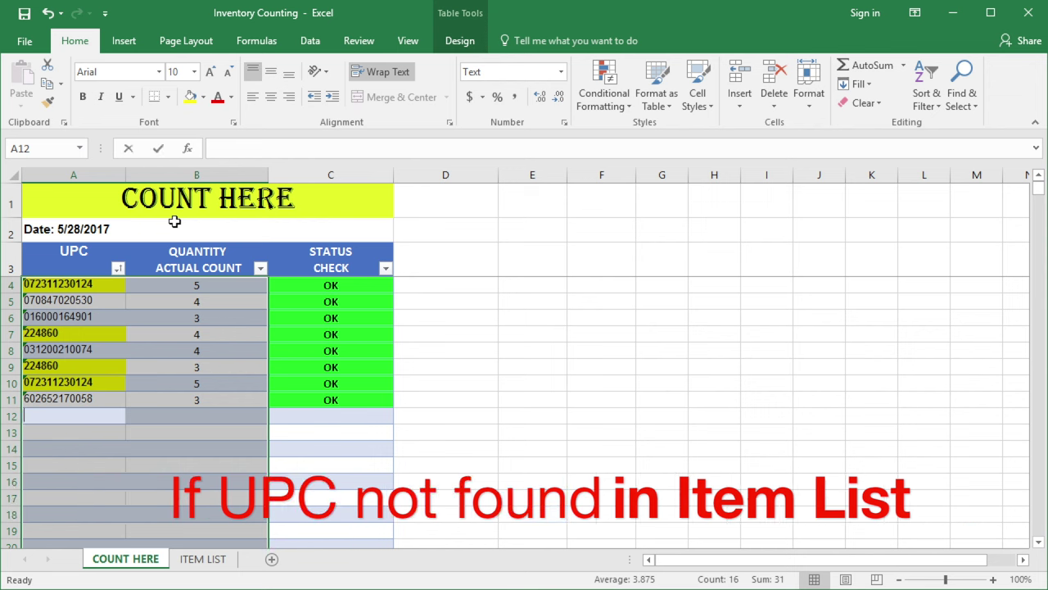
{"action": "type", "text": "025005381"}
{"action": "key", "text": "Tab"}
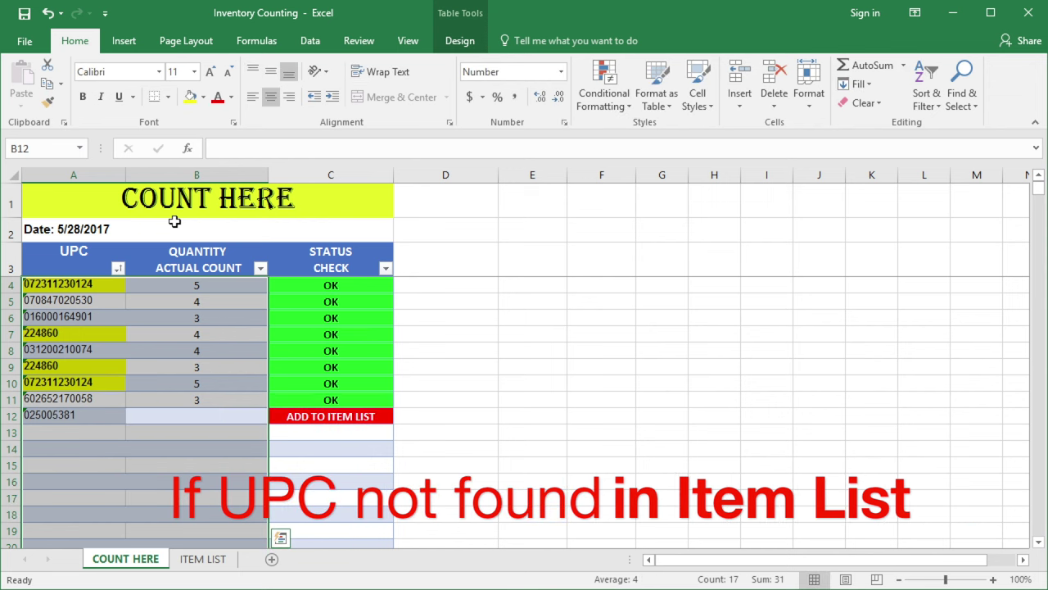
{"action": "type", "text": "3"}
{"action": "key", "text": "Tab"}
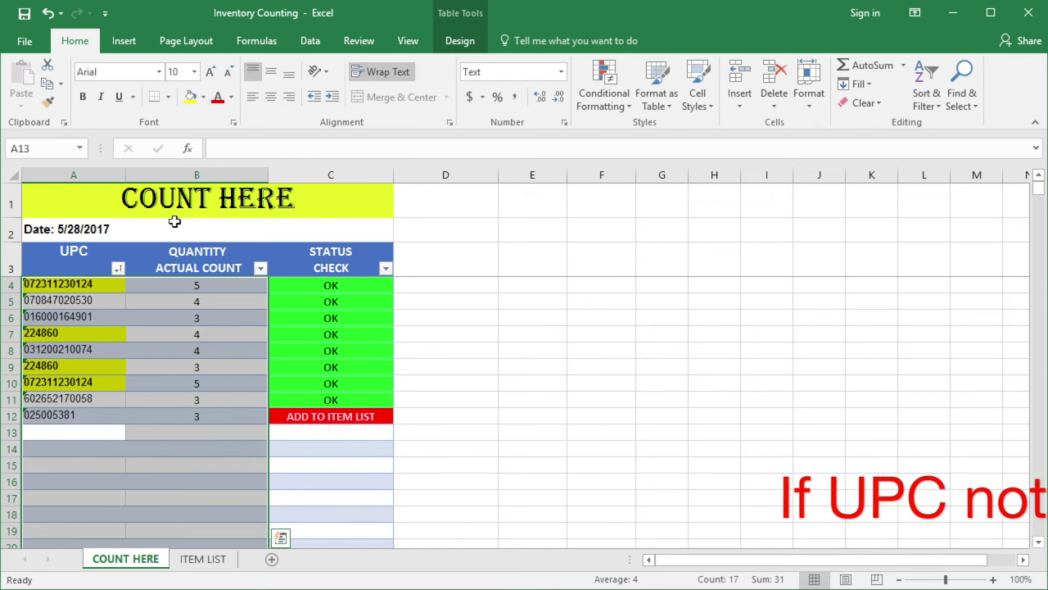
{"action": "type", "text": "02068500577"}
{"action": "key", "text": "Tab"}
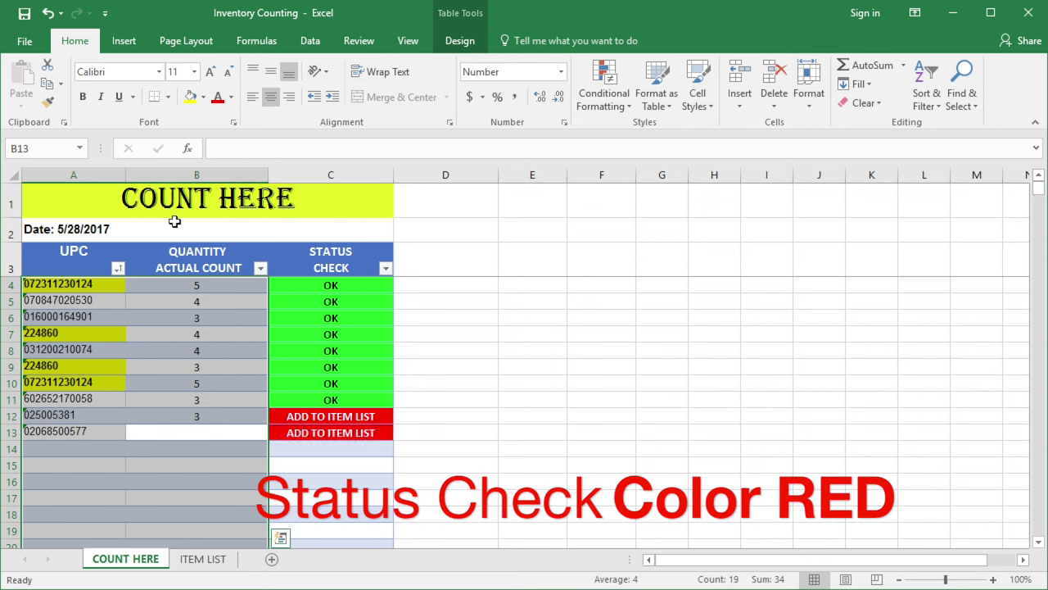
{"action": "type", "text": "4"}
{"action": "key", "text": "Return"}
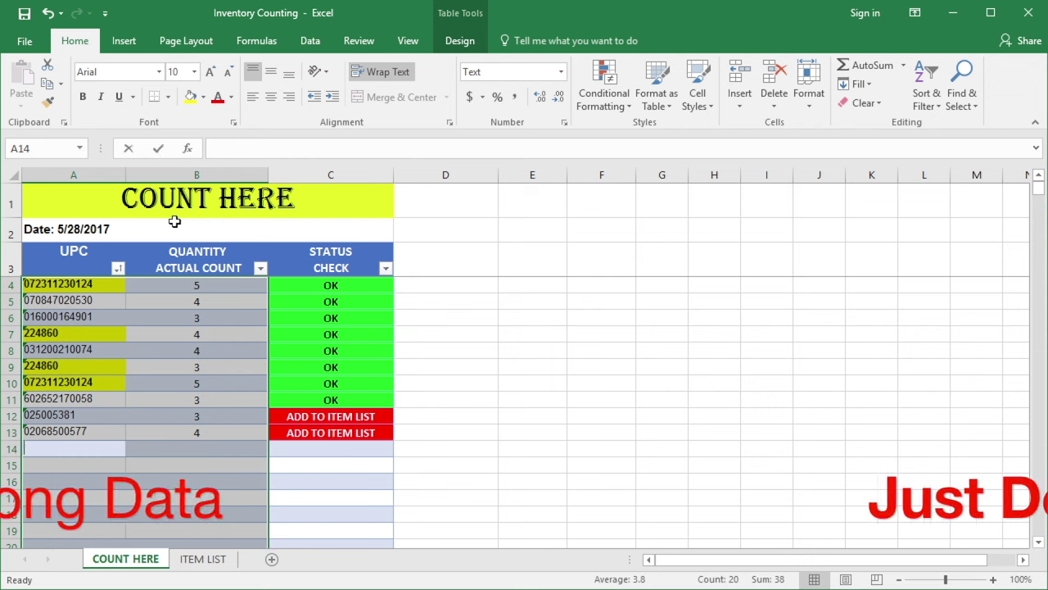
{"action": "type", "text": "60265217058"}
{"action": "key", "text": "Tab"}
{"action": "type", "text": "602652170058"}
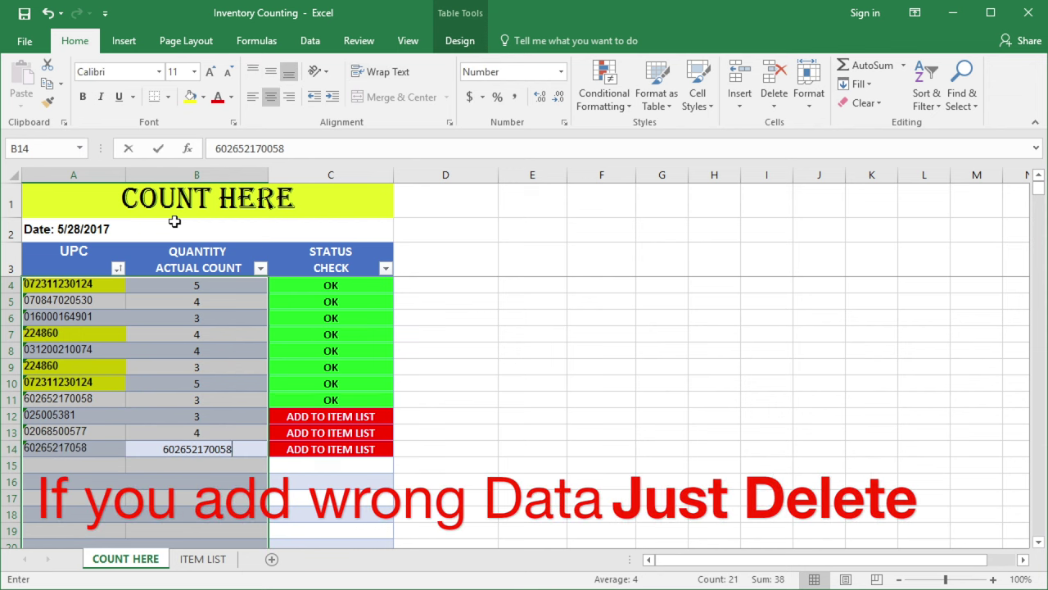
{"action": "key", "text": "Return"}
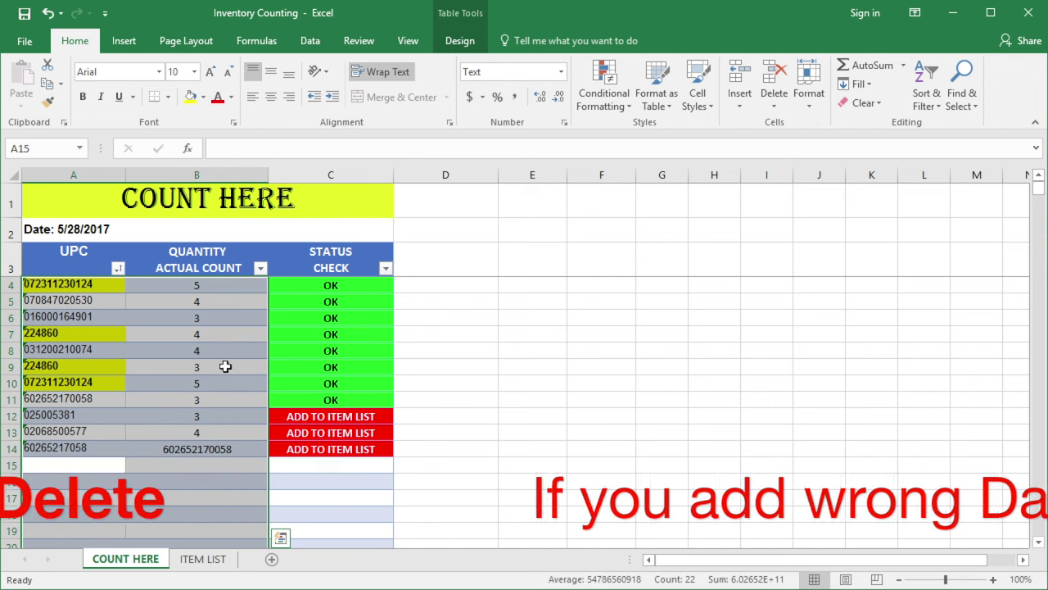
{"action": "left_click", "coordinate": [464, 467]}
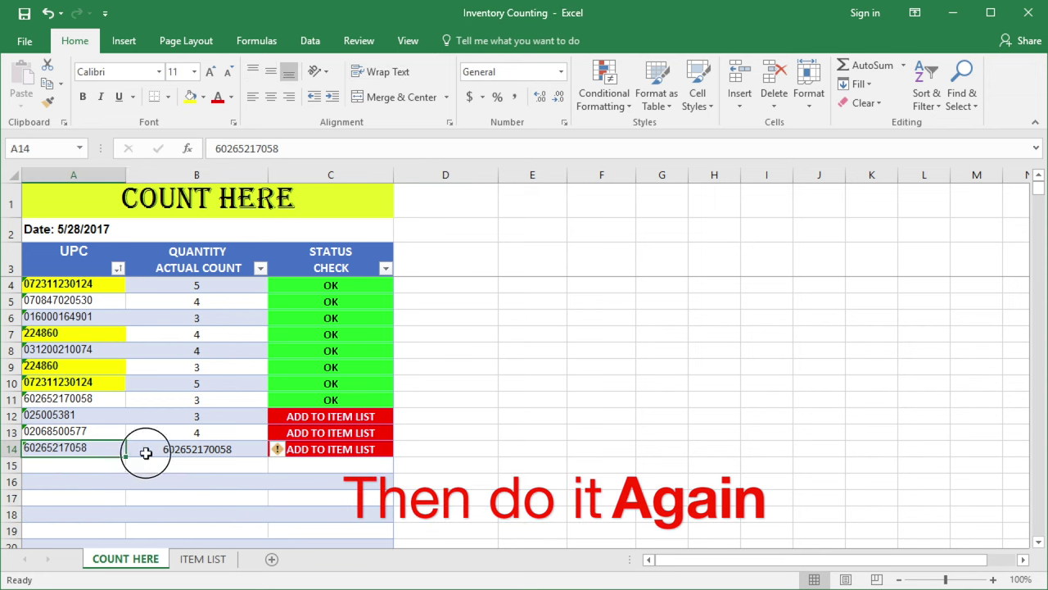
- Delete the mistaken UPC and quantity in row 14
{"action": "left_click_drag", "start_coordinate": [86, 449], "coordinate": [180, 458]}
{"action": "key", "text": "Delete"}
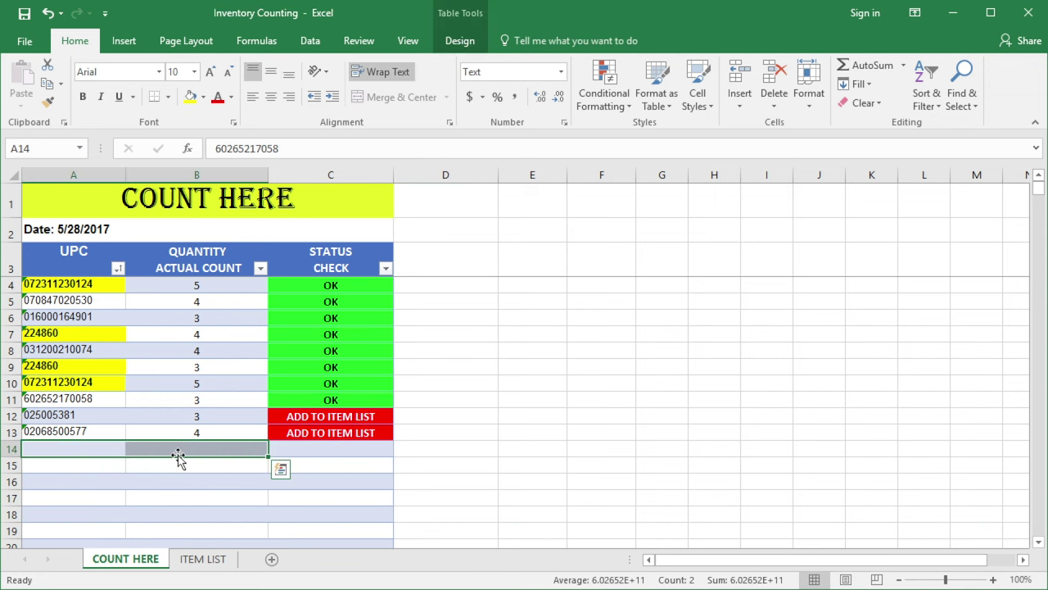
{"action": "left_click", "coordinate": [86, 444]}
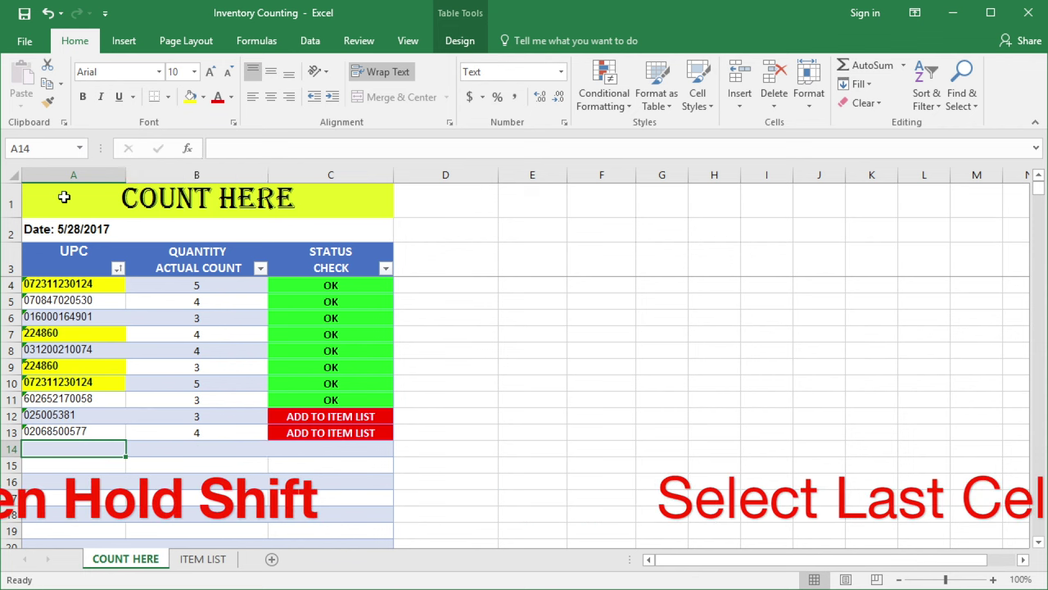
{"action": "left_click", "coordinate": [80, 146]}
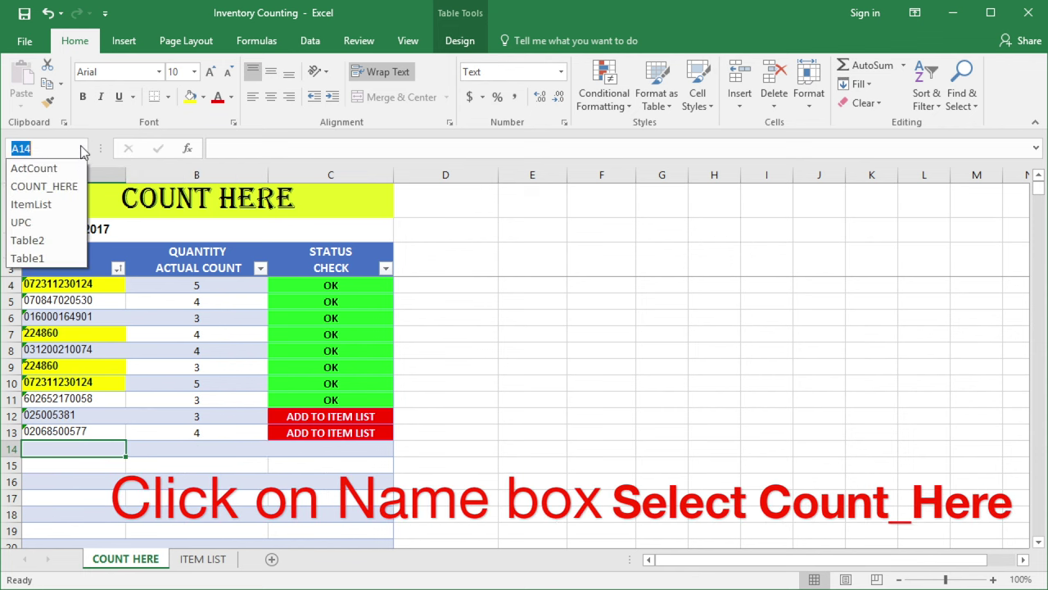
{"action": "left_click", "coordinate": [45, 186]}
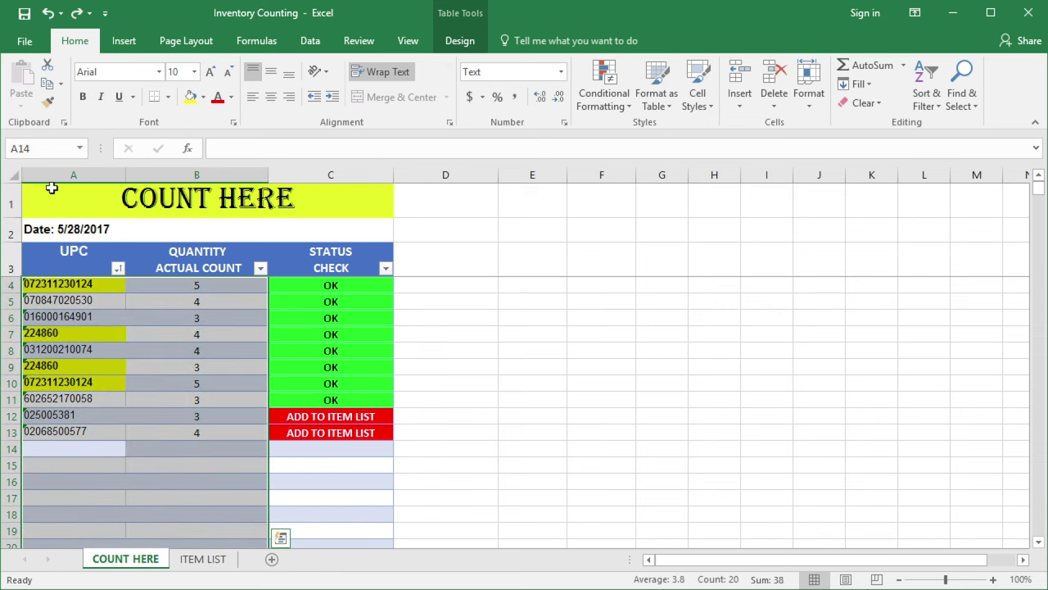
{"action": "type", "text": "072890000163"}
{"action": "key", "text": "Tab"}
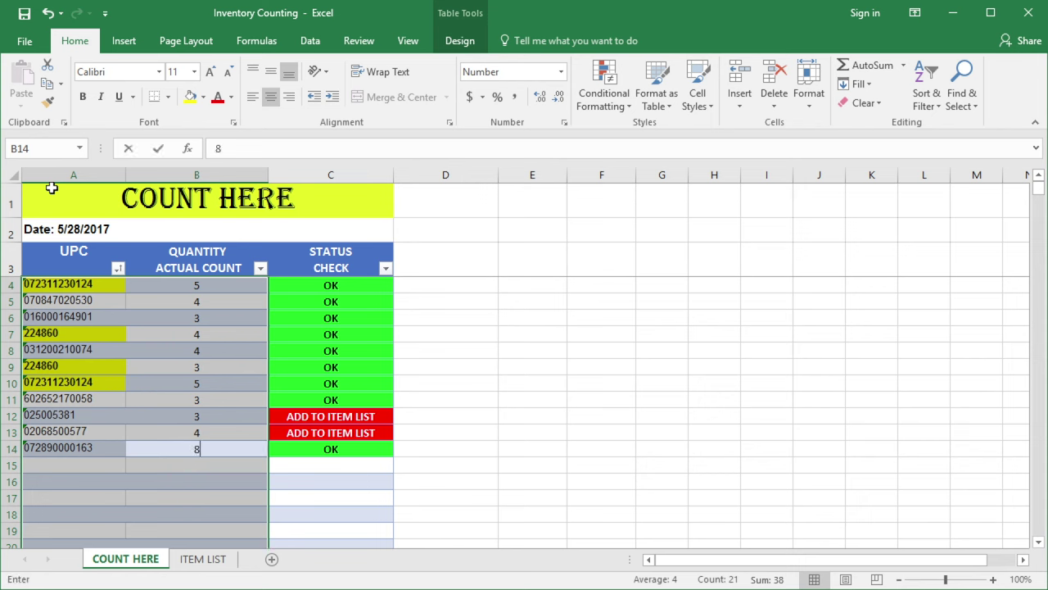
{"action": "key", "text": "Return"}
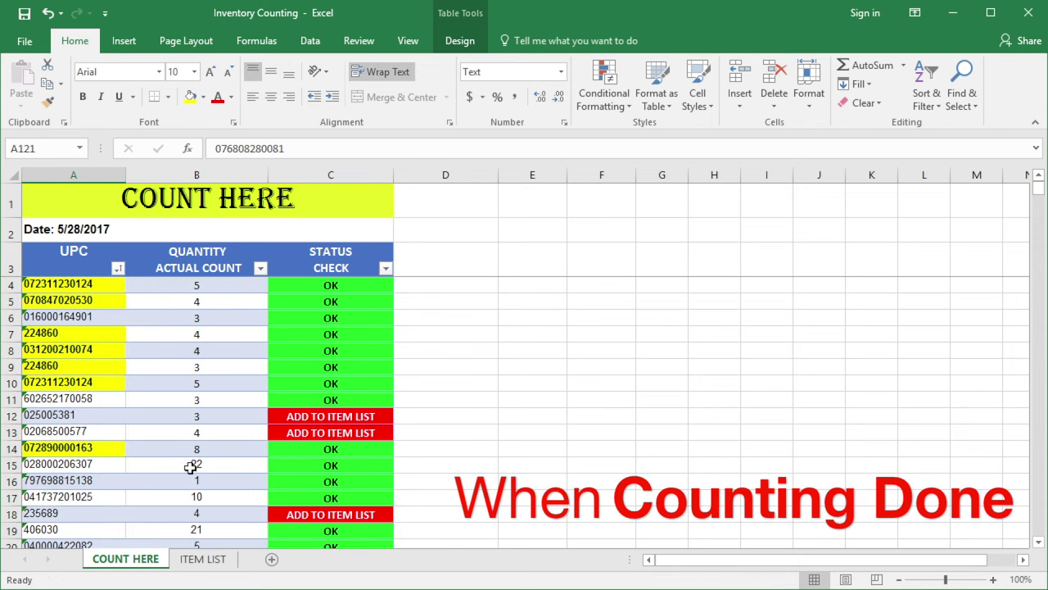
{"action": "left_click", "coordinate": [203, 560]}
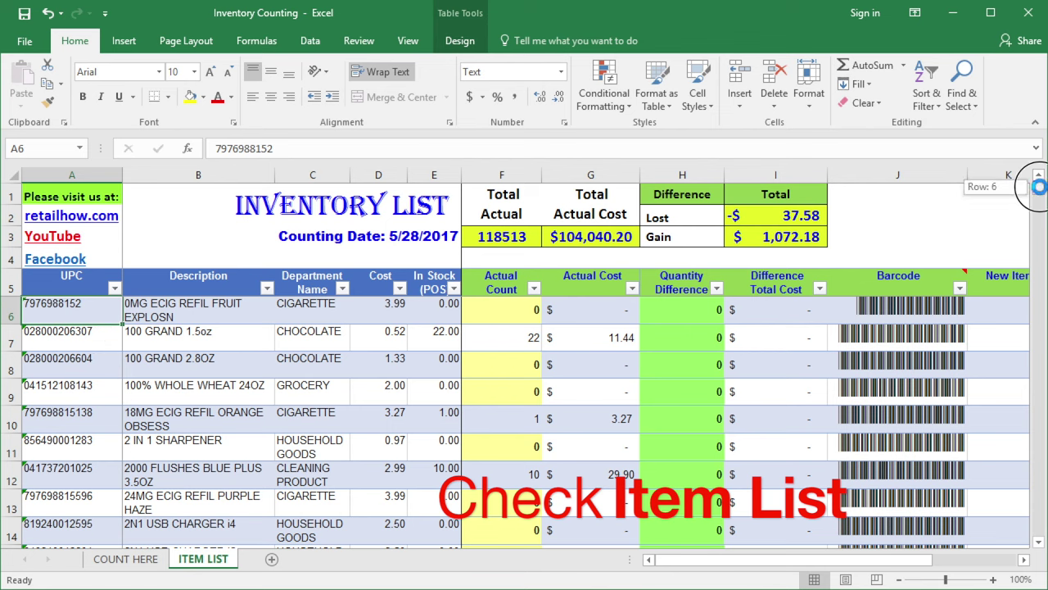
- Filter the ITEM LIST Actual Count column to hide items counted 0
{"action": "left_click_drag", "start_coordinate": [1039, 186], "coordinate": [1040, 250]}
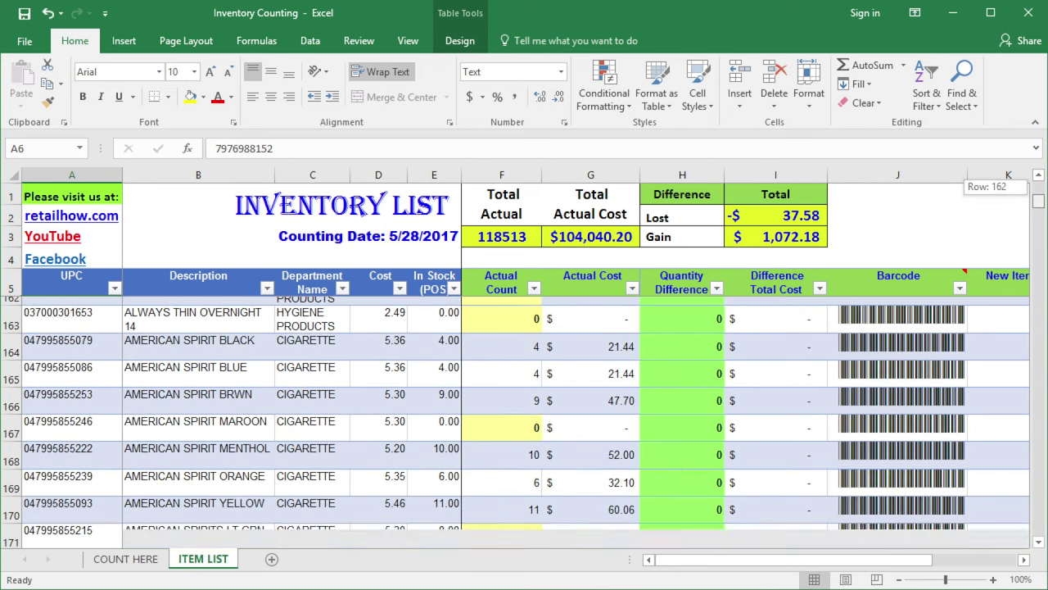
{"action": "left_click_drag", "start_coordinate": [1038, 201], "coordinate": [1039, 236]}
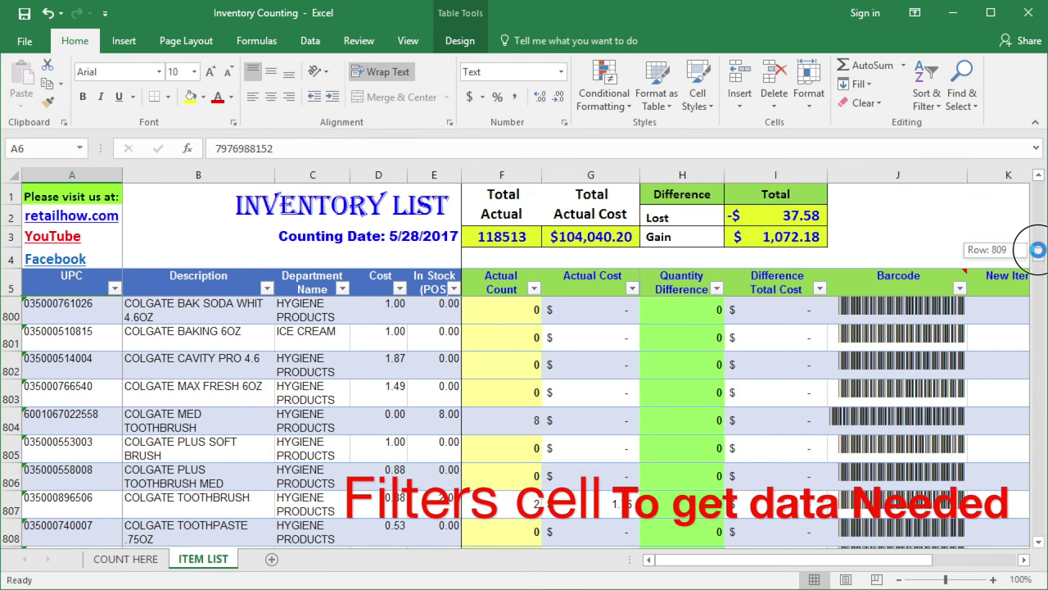
{"action": "left_click_drag", "start_coordinate": [1038, 249], "coordinate": [1037, 176]}
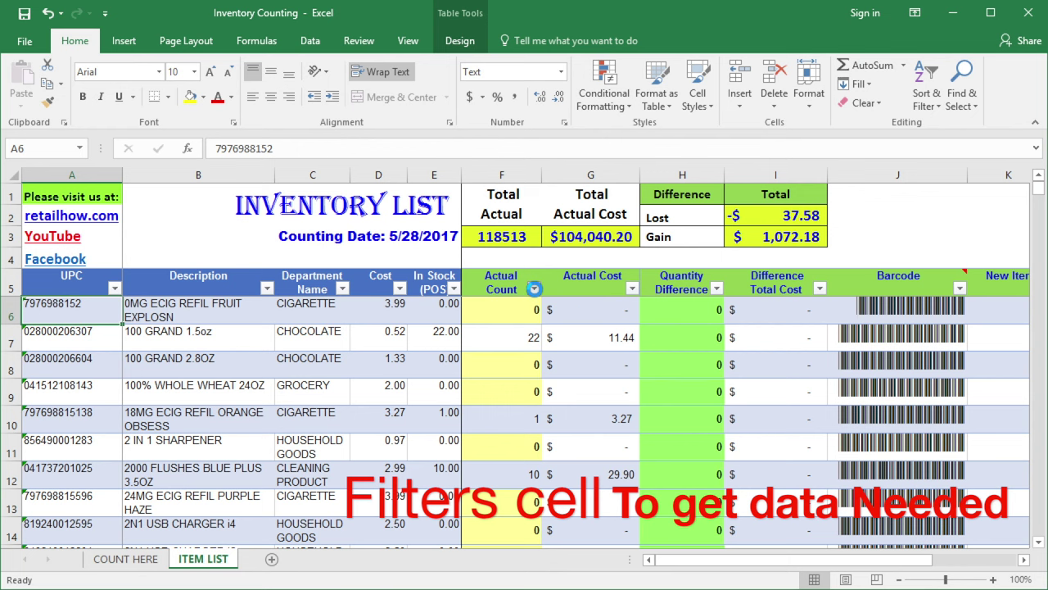
{"action": "left_click", "coordinate": [534, 288]}
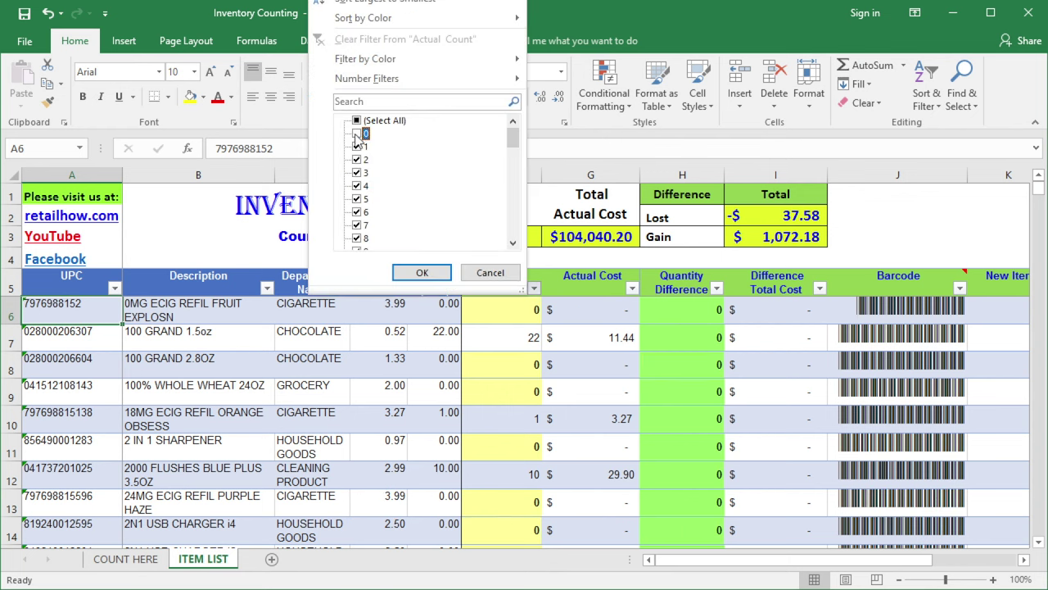
{"action": "left_click", "coordinate": [419, 273]}
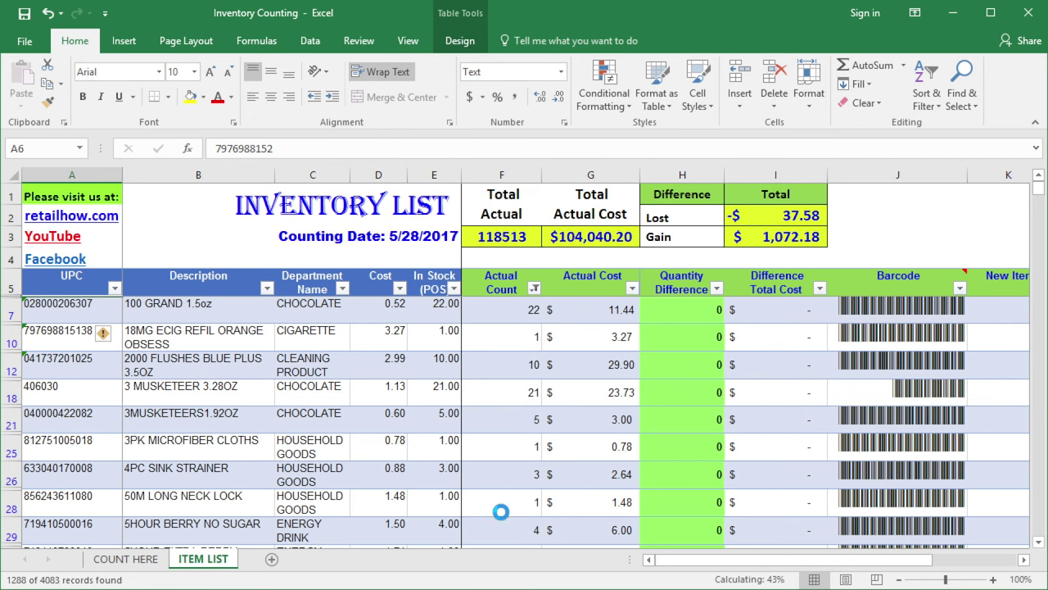
- Restore all Actual Count values and return to the COUNT HERE sheet
{"action": "left_click", "coordinate": [535, 287]}
{"action": "left_click", "coordinate": [357, 121]}
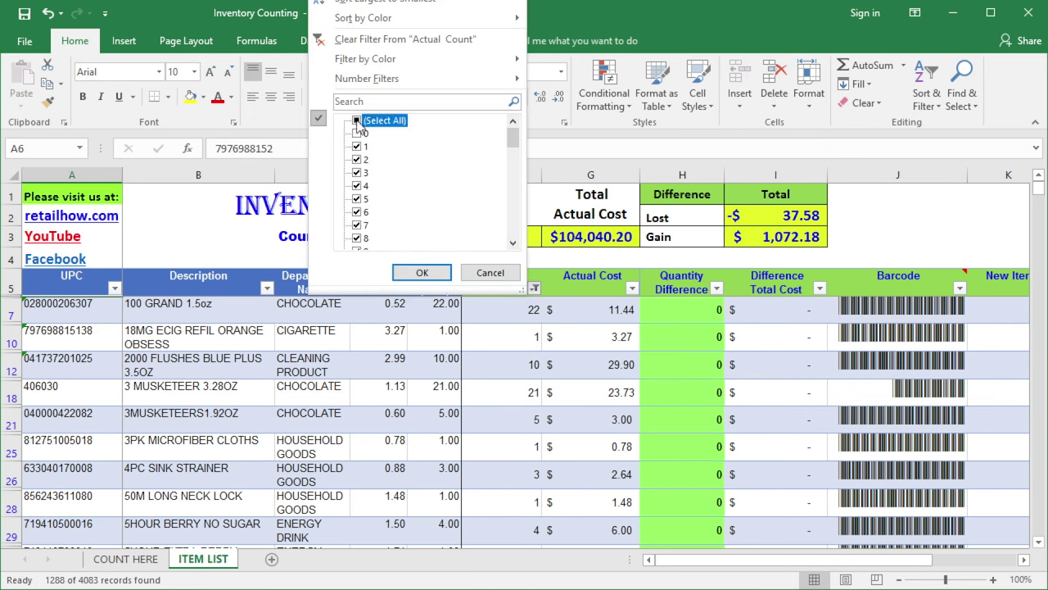
{"action": "left_click", "coordinate": [421, 272]}
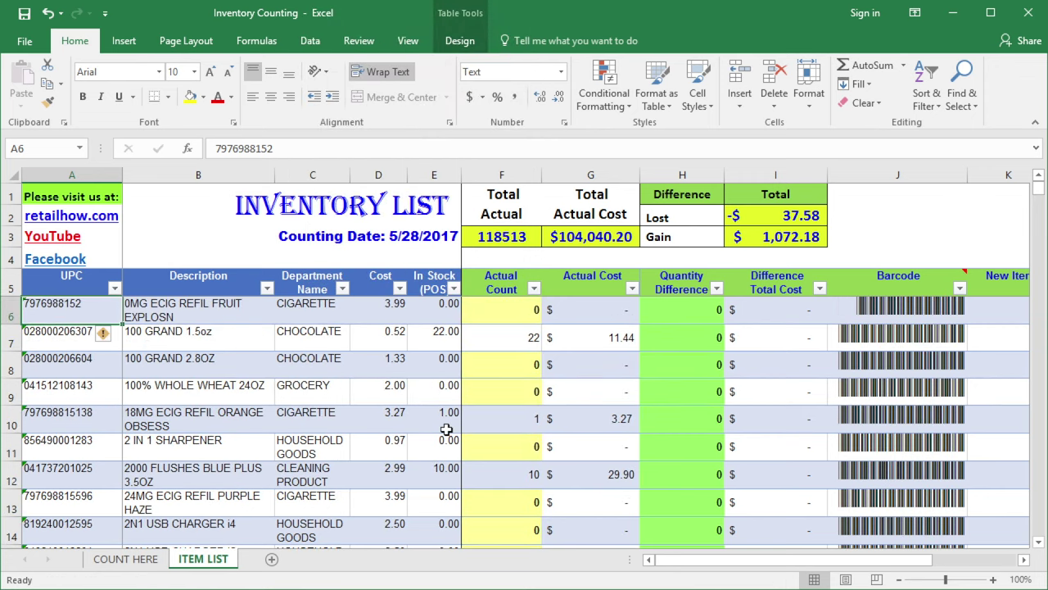
{"action": "left_click", "coordinate": [135, 560]}
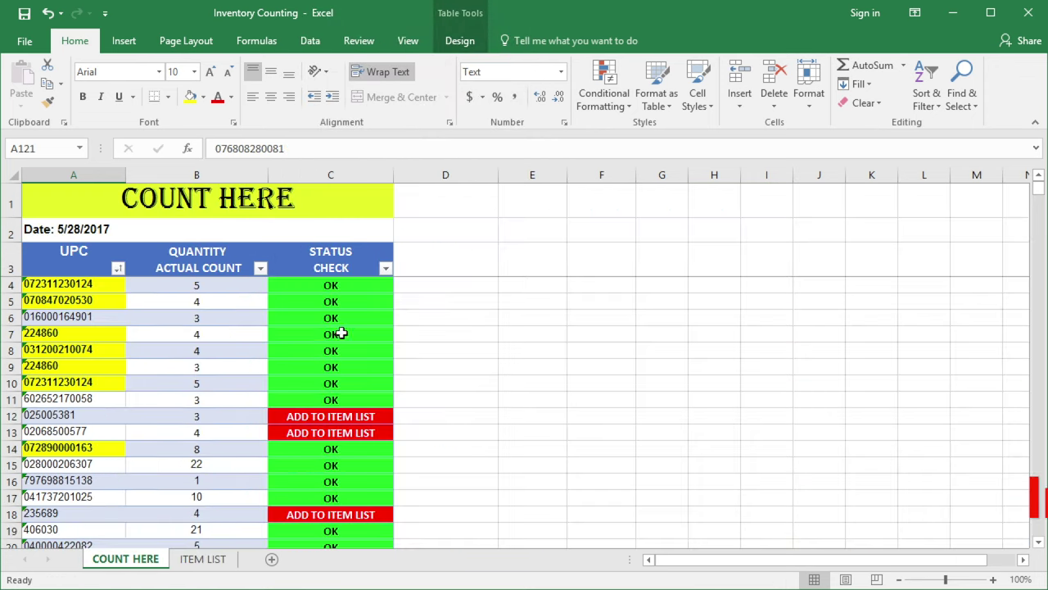
- Filter COUNT HERE's STATUS CHECK column to show only ADD TO ITEM LIST rows
{"action": "left_click", "coordinate": [385, 268]}
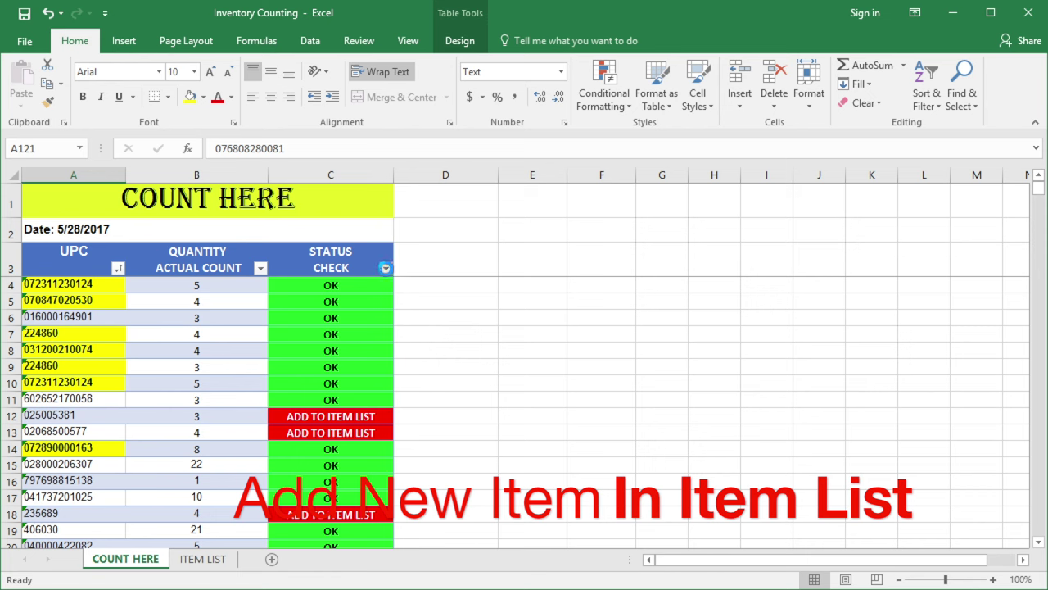
{"action": "left_click", "coordinate": [209, 412]}
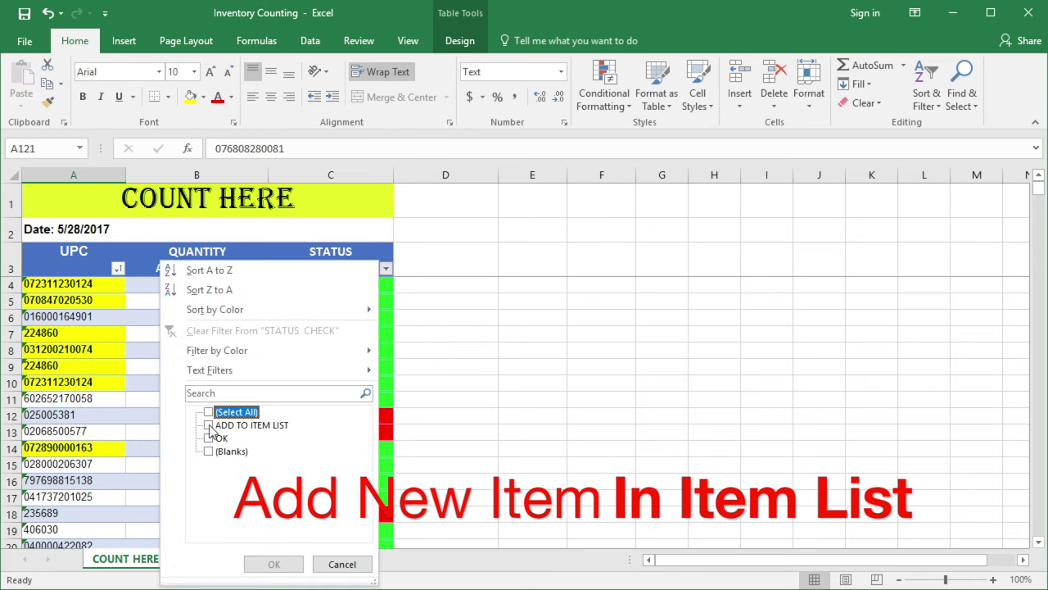
{"action": "left_click", "coordinate": [209, 425]}
{"action": "left_click", "coordinate": [274, 563]}
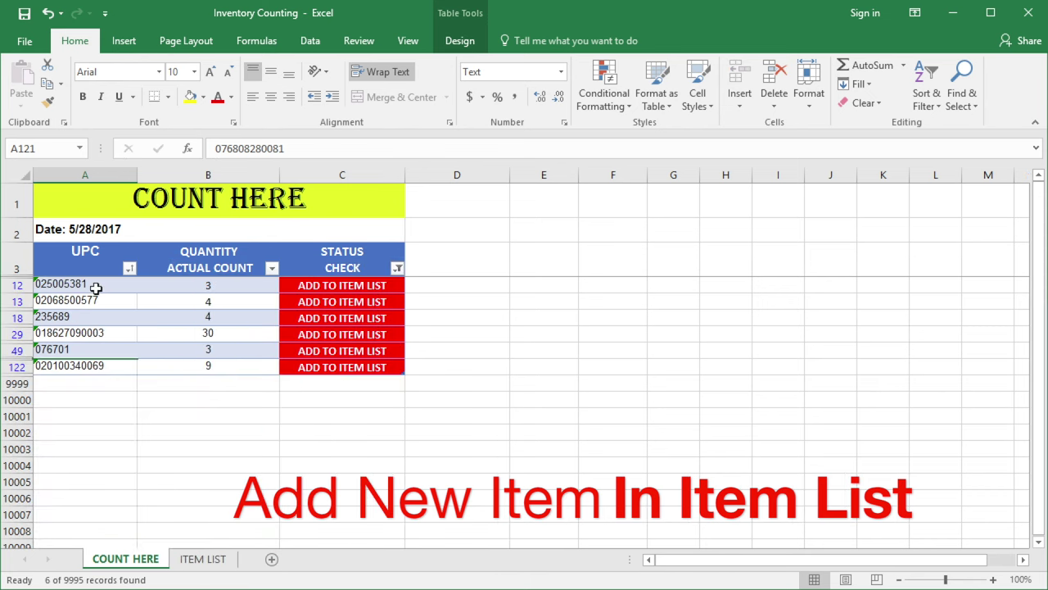
- Copy the unknown UPC 025005381 from cell A12 and go to the ITEM LIST sheet
{"action": "left_click", "coordinate": [96, 286]}
{"action": "right_click", "coordinate": [96, 286]}
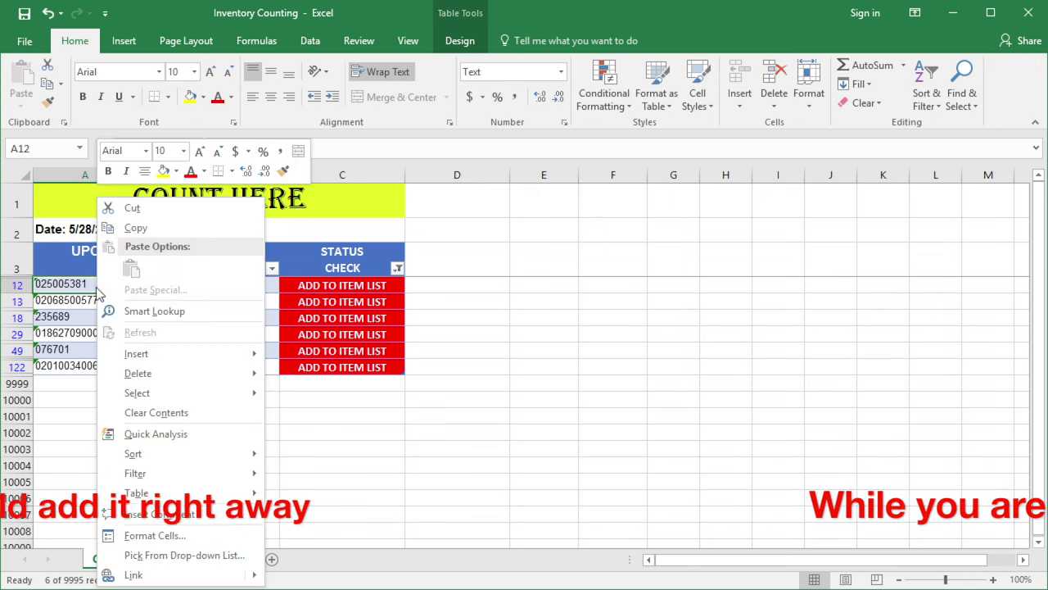
{"action": "left_click", "coordinate": [135, 228]}
{"action": "left_click", "coordinate": [205, 557]}
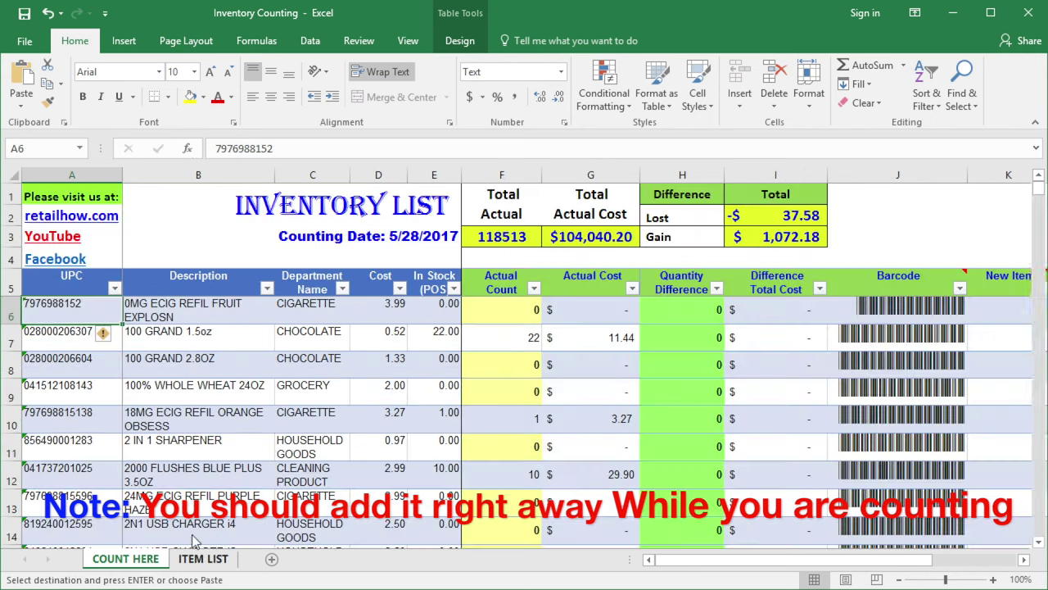
- Scroll to the end of ITEM LIST and paste UPC 025005381 into empty cell A4089
{"action": "left_click", "coordinate": [1038, 542]}
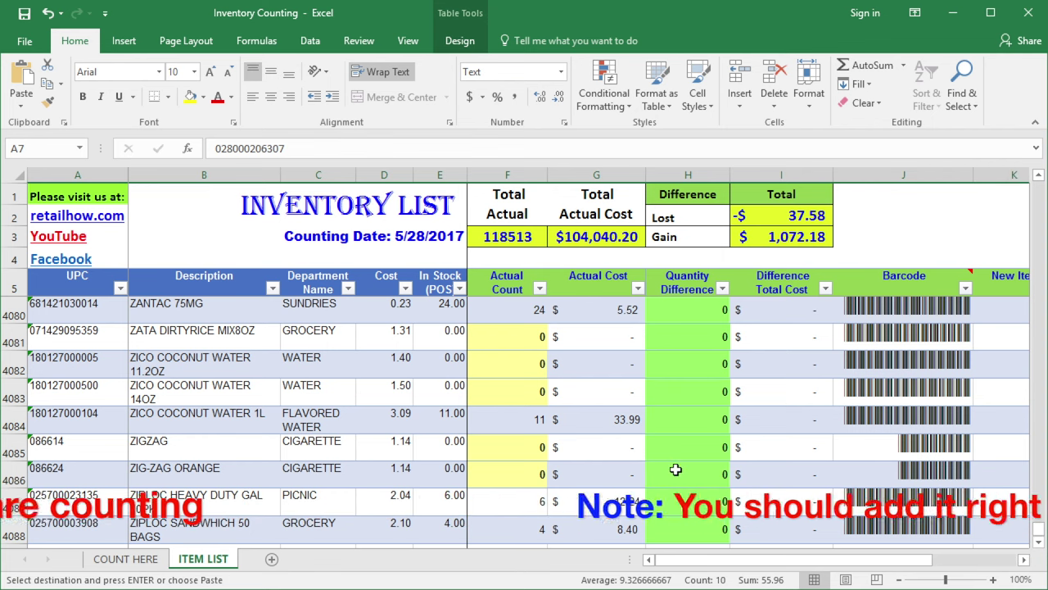
{"action": "mouse_move", "coordinate": [841, 563]}
{"action": "left_mouse_down"}
{"action": "mouse_move", "coordinate": [869, 563]}
{"action": "mouse_move", "coordinate": [663, 419]}
{"action": "left_mouse_up"}
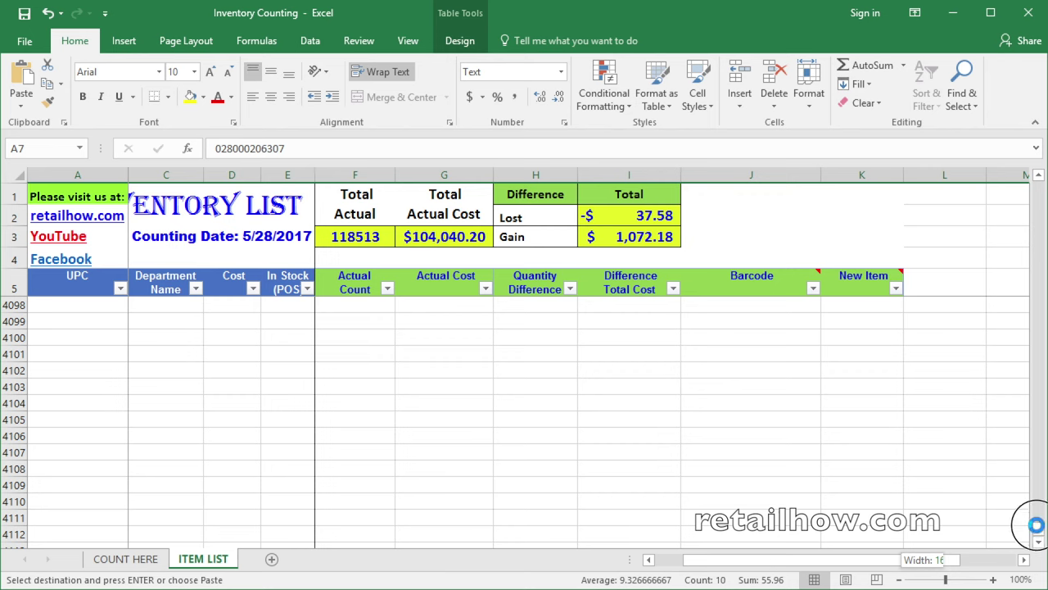
{"action": "left_click_drag", "start_coordinate": [1040, 529], "coordinate": [115, 426]}
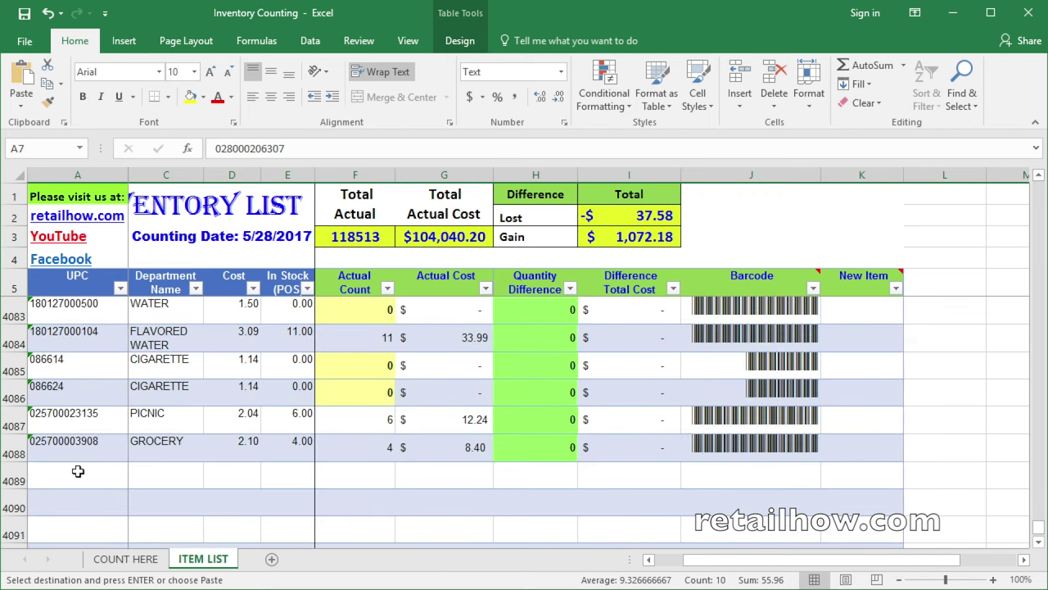
{"action": "left_click", "coordinate": [77, 472]}
{"action": "right_click", "coordinate": [76, 473]}
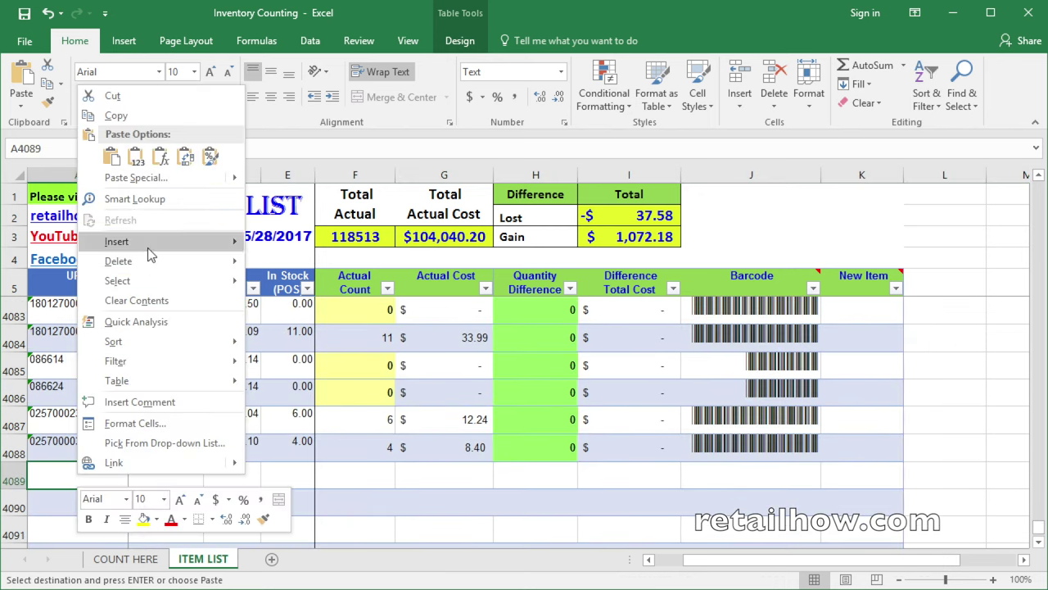
{"action": "left_click", "coordinate": [111, 156]}
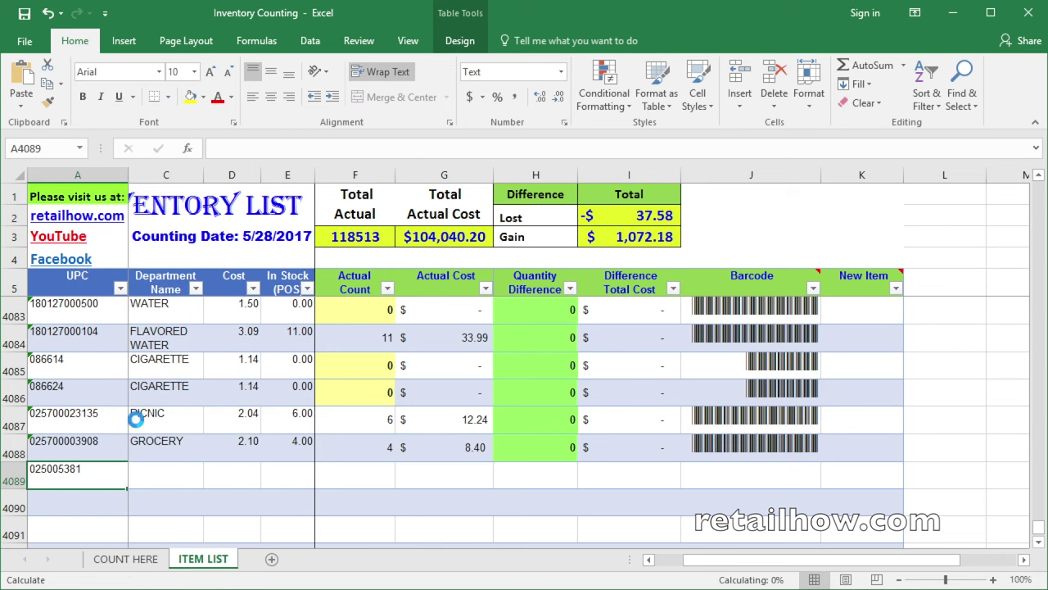
- Fill row 4089 with description 'New Item Name', department GROCERY and cost 2.00, then check COUNT HERE
{"action": "left_click", "coordinate": [150, 474]}
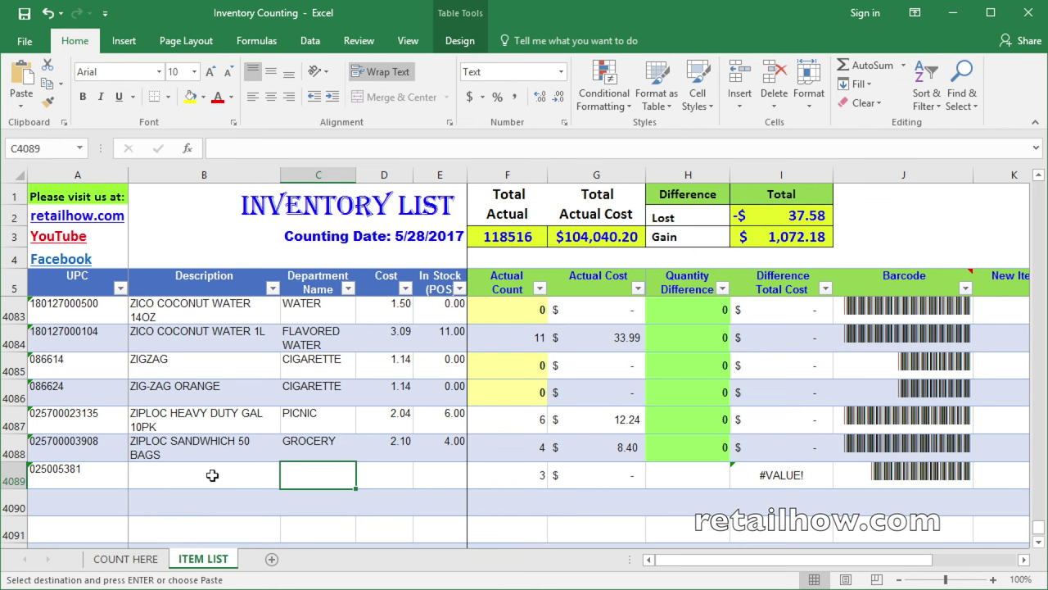
{"action": "left_click", "coordinate": [210, 474]}
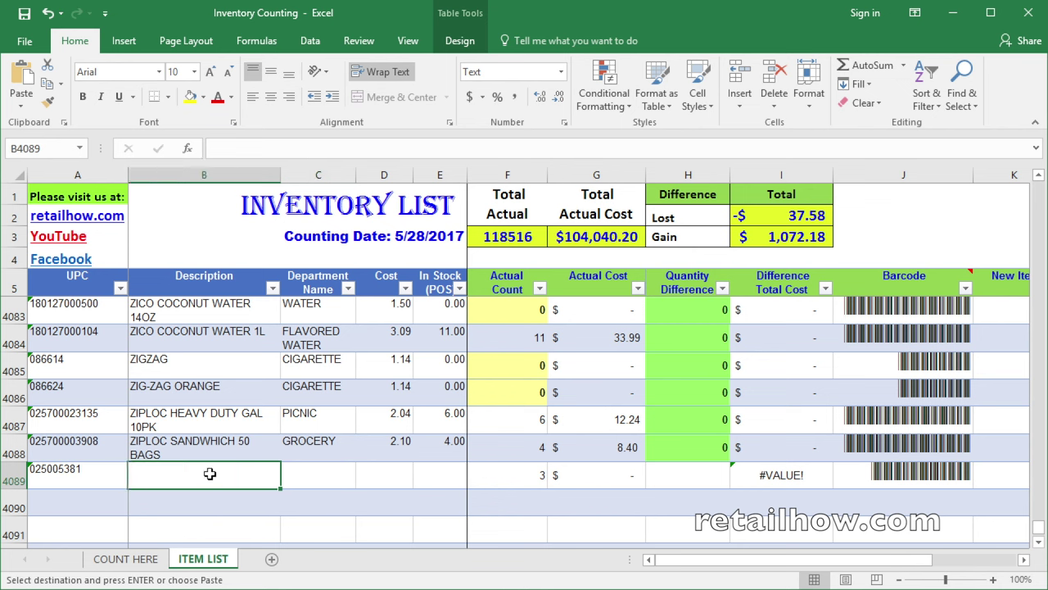
{"action": "type", "text": "New Item Name"}
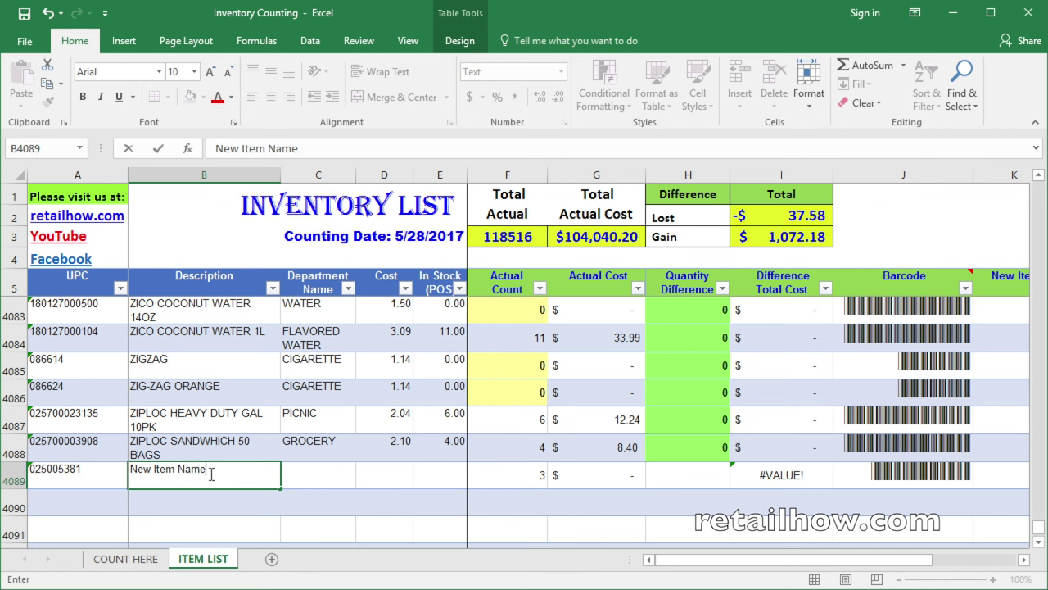
{"action": "left_click", "coordinate": [305, 479]}
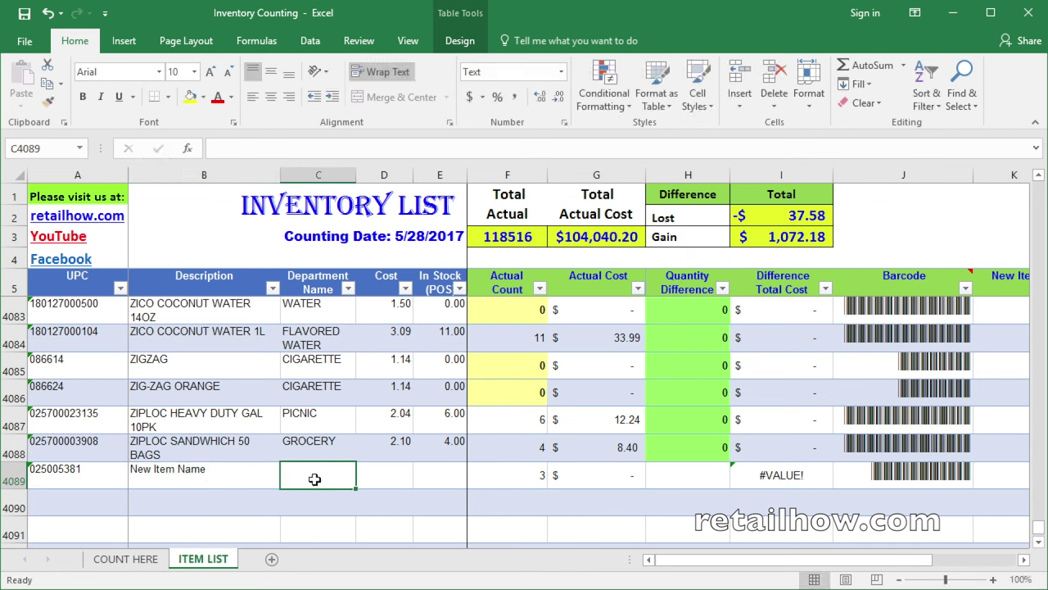
{"action": "type", "text": "Gr"}
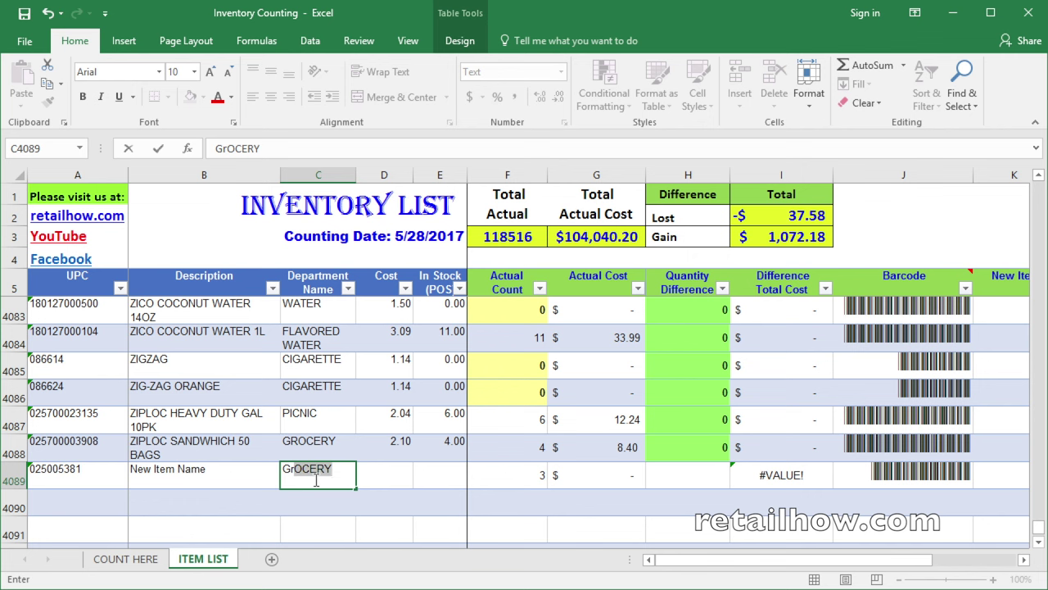
{"action": "key", "text": "Tab"}
{"action": "type", "text": "2"}
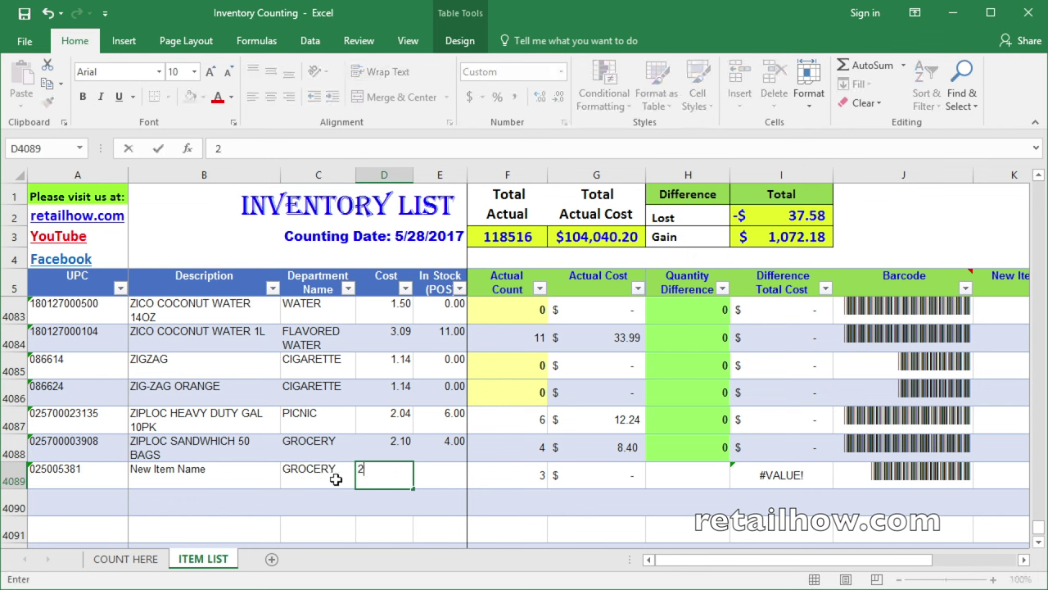
{"action": "key", "text": "Tab"}
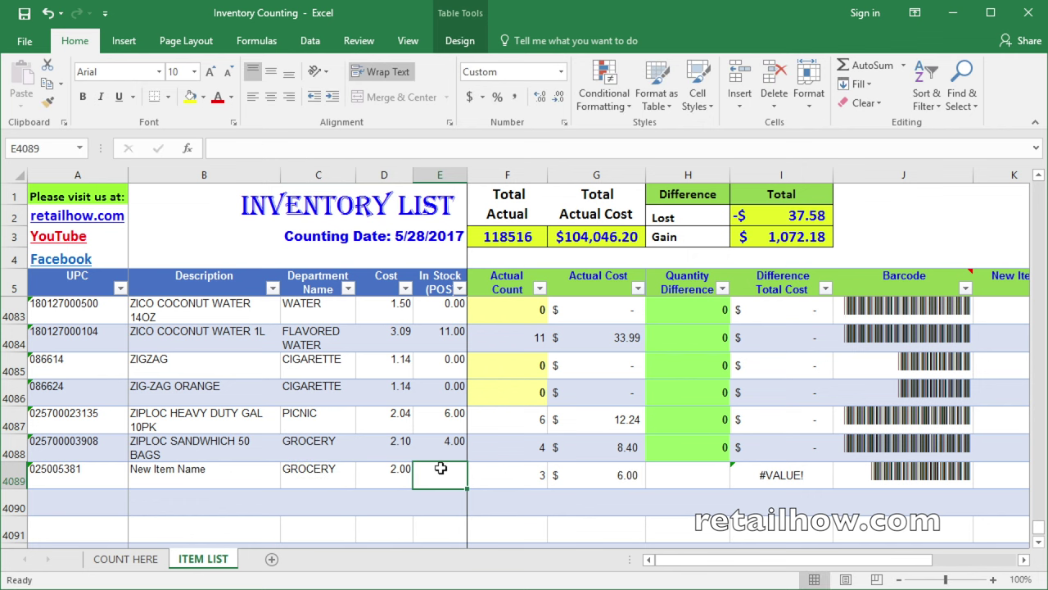
{"action": "left_click", "coordinate": [131, 560]}
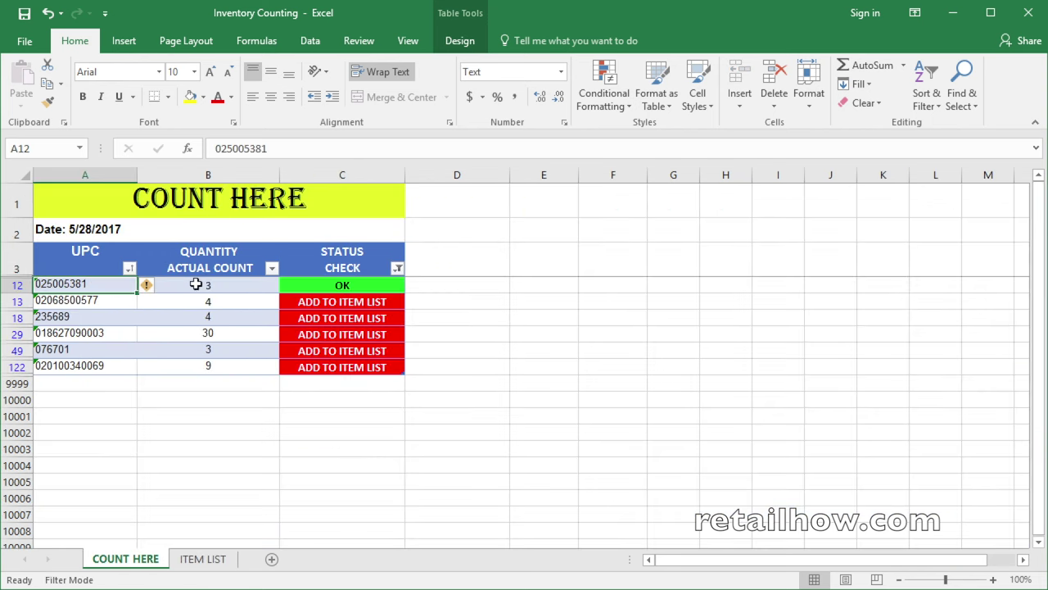
- Give ITEM LIST row 4089 an In Stock of 3 and mark its New Item as 'Add New'
{"action": "left_click", "coordinate": [214, 559]}
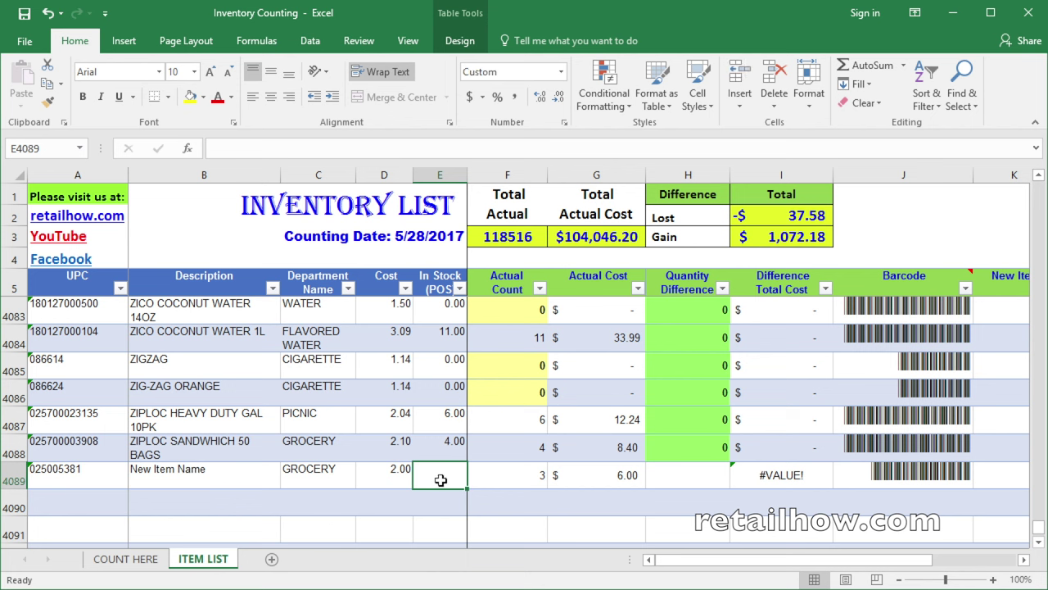
{"action": "type", "text": "3"}
{"action": "left_click", "coordinate": [492, 504]}
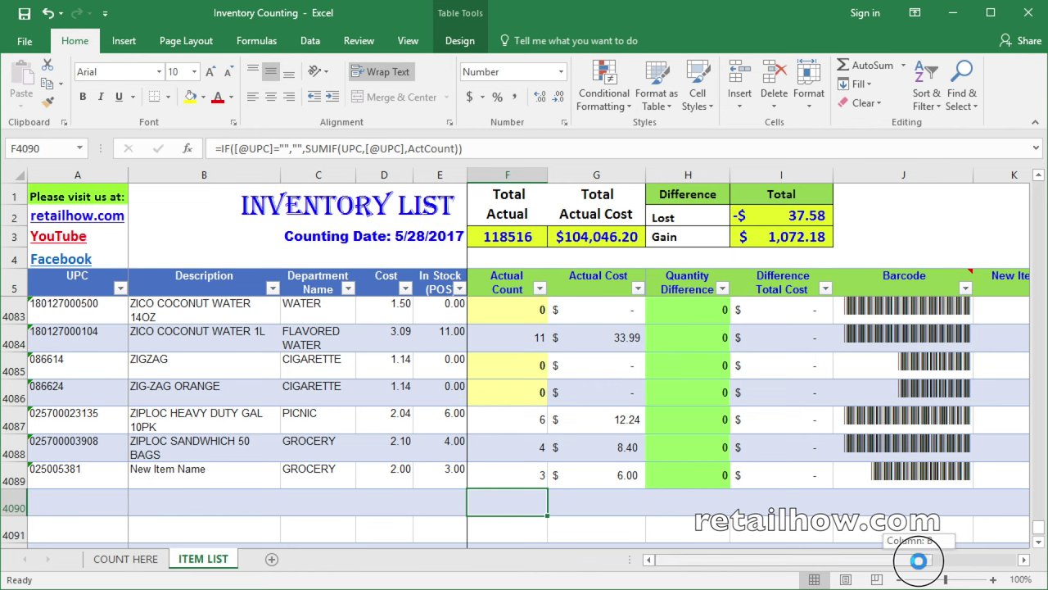
{"action": "left_click_drag", "start_coordinate": [921, 559], "coordinate": [946, 560]}
{"action": "left_click", "coordinate": [878, 478]}
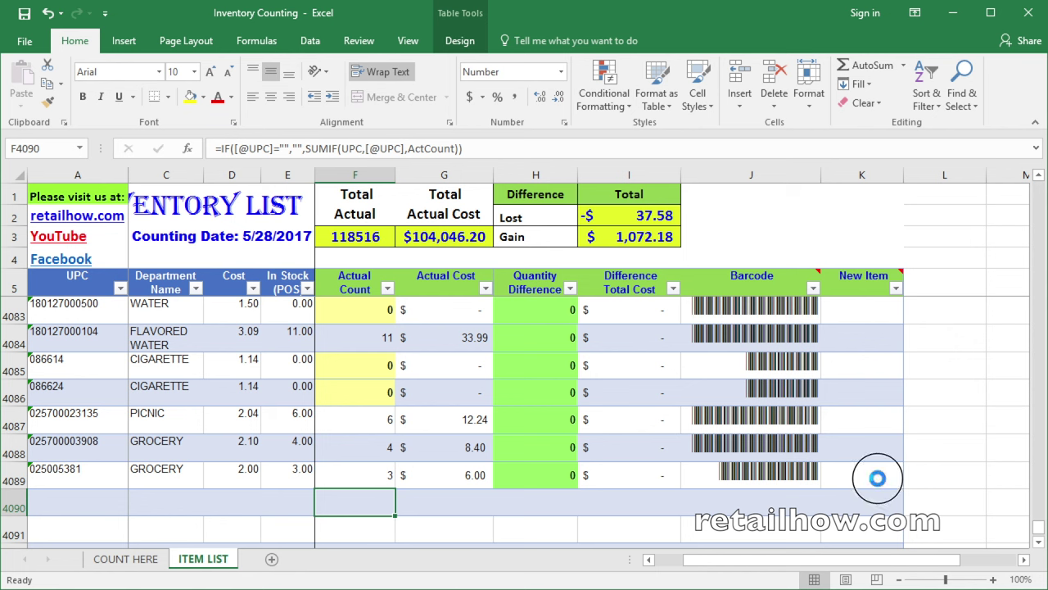
{"action": "left_click", "coordinate": [911, 480]}
{"action": "left_click", "coordinate": [866, 496]}
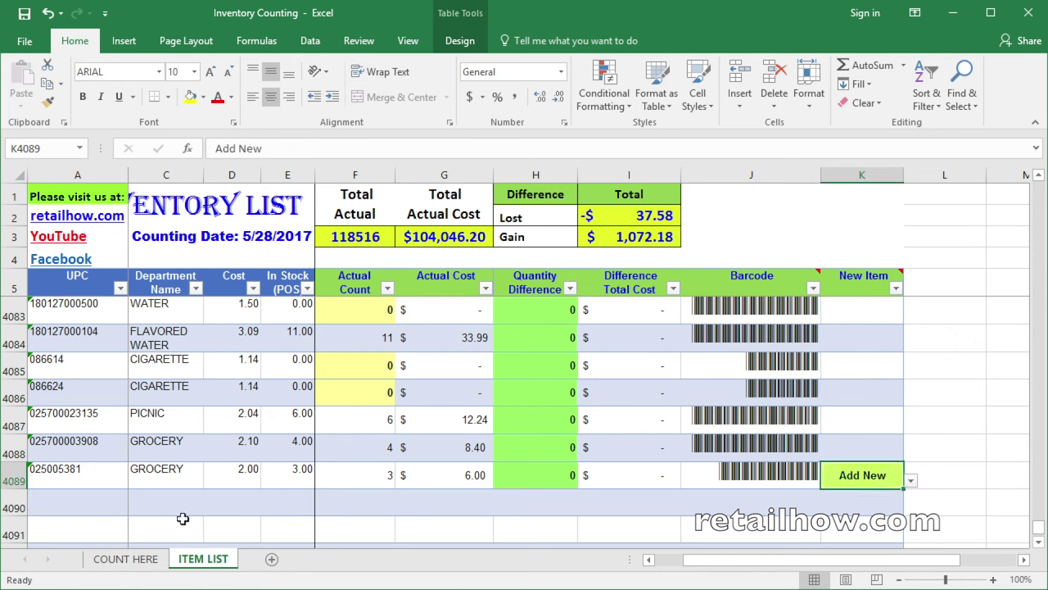
{"action": "left_click", "coordinate": [126, 558]}
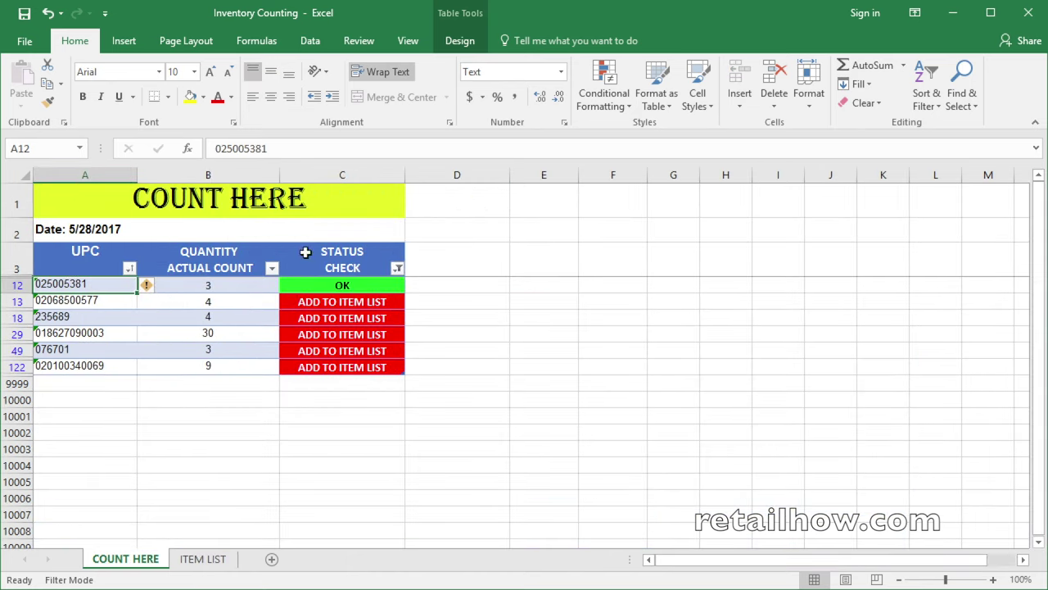
{"action": "left_click", "coordinate": [98, 300]}
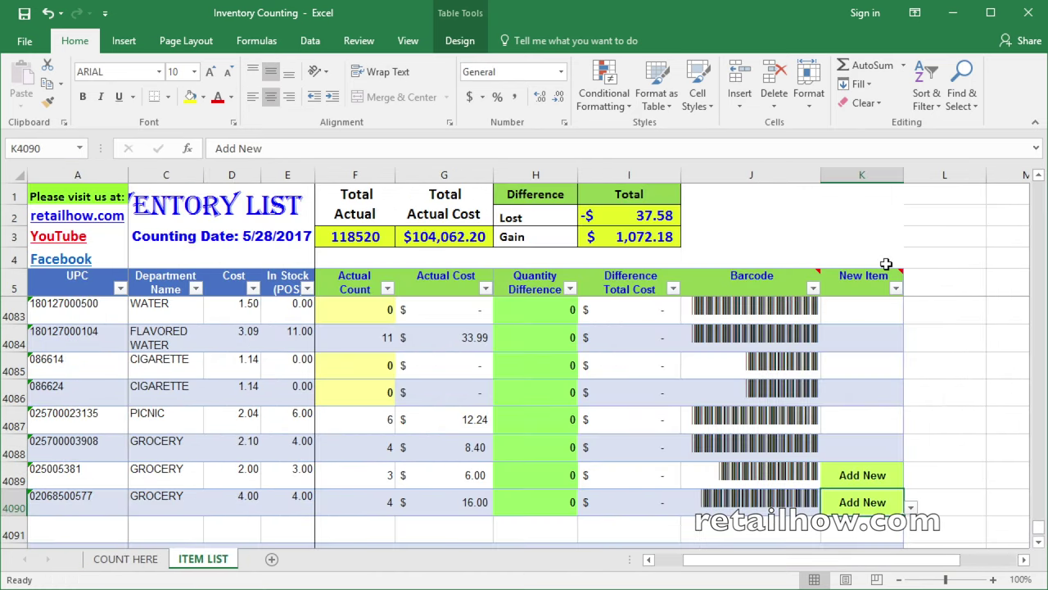
{"action": "left_click", "coordinate": [897, 289]}
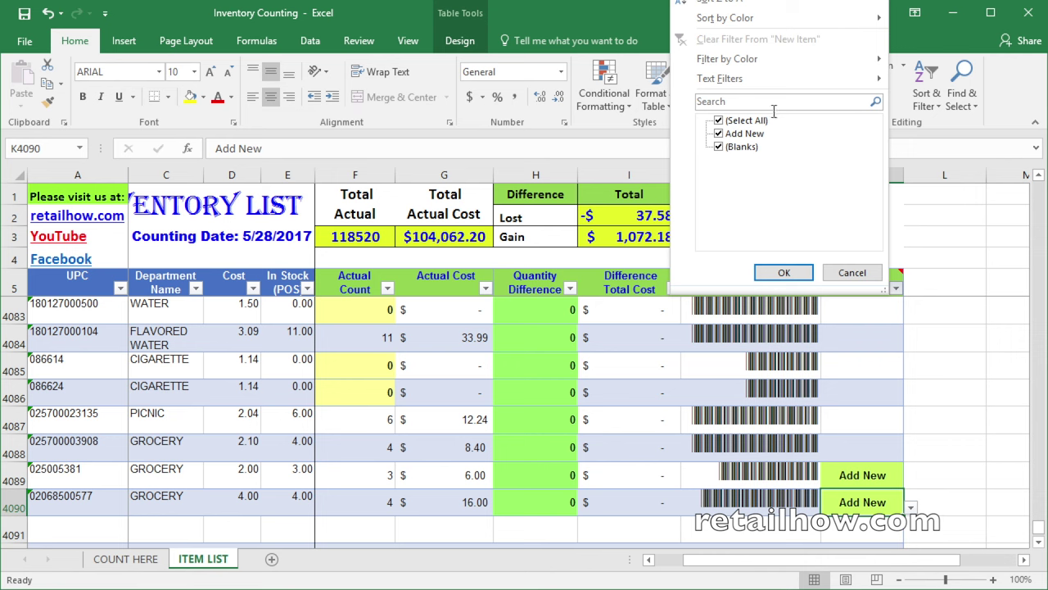
{"action": "left_click", "coordinate": [718, 121]}
{"action": "left_click", "coordinate": [719, 133]}
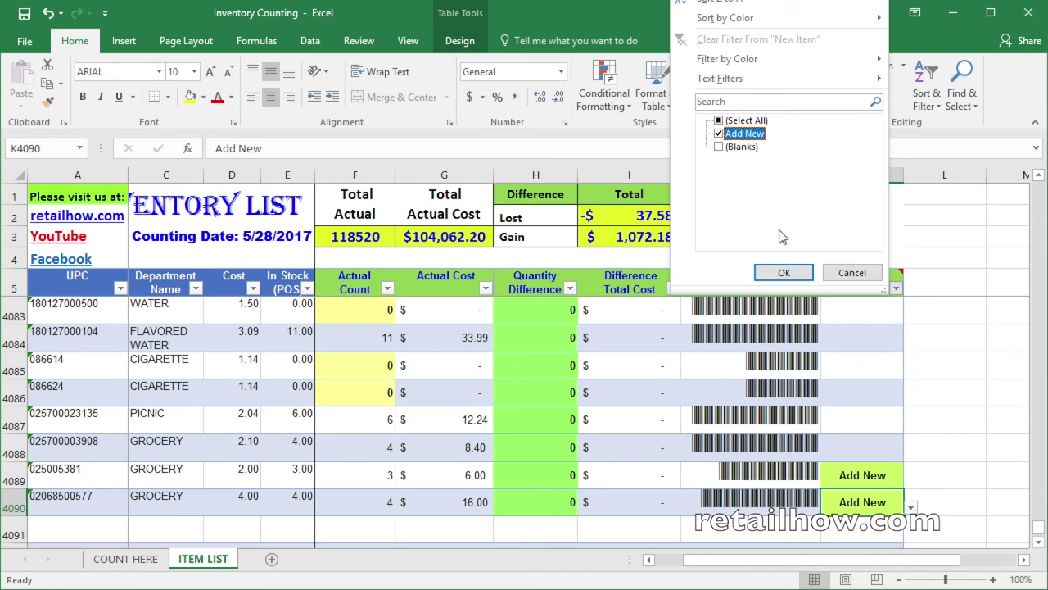
{"action": "left_click", "coordinate": [784, 272]}
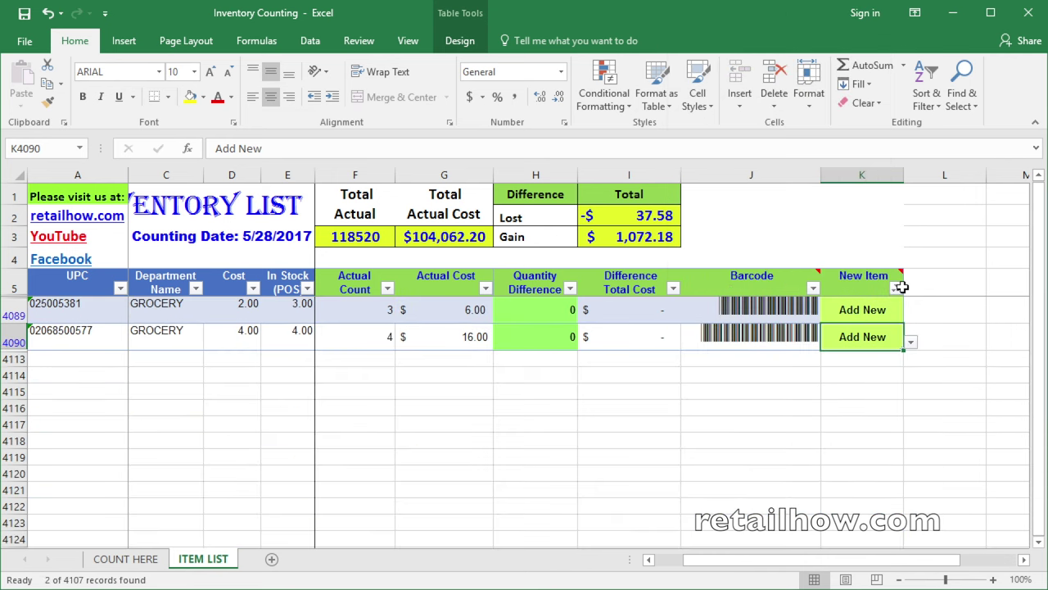
- Reset the New Item filter to Select All so every item shows again
{"action": "left_click", "coordinate": [897, 289]}
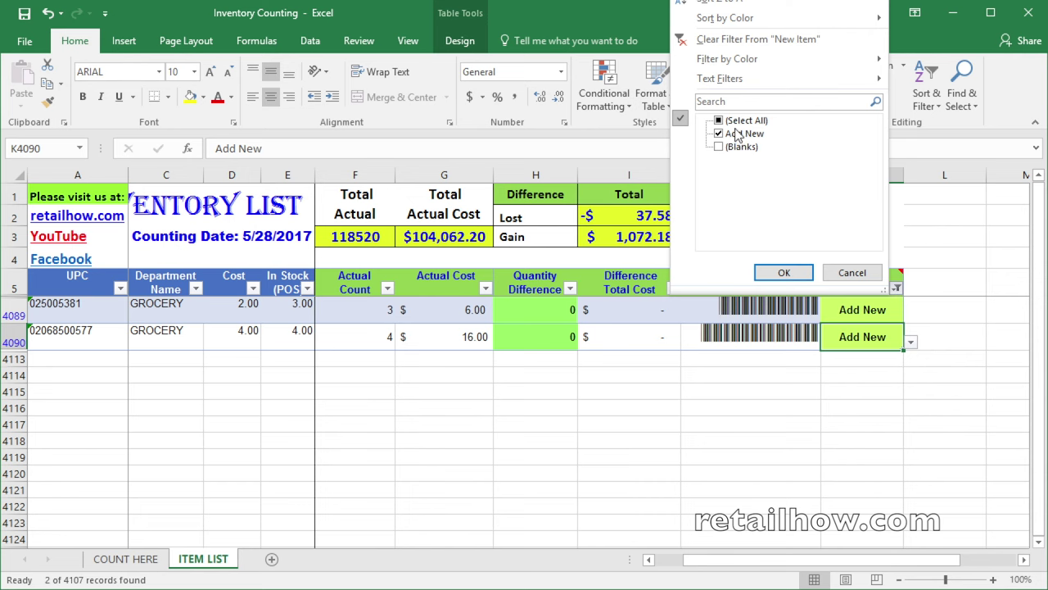
{"action": "left_click", "coordinate": [719, 122]}
{"action": "left_click", "coordinate": [784, 273]}
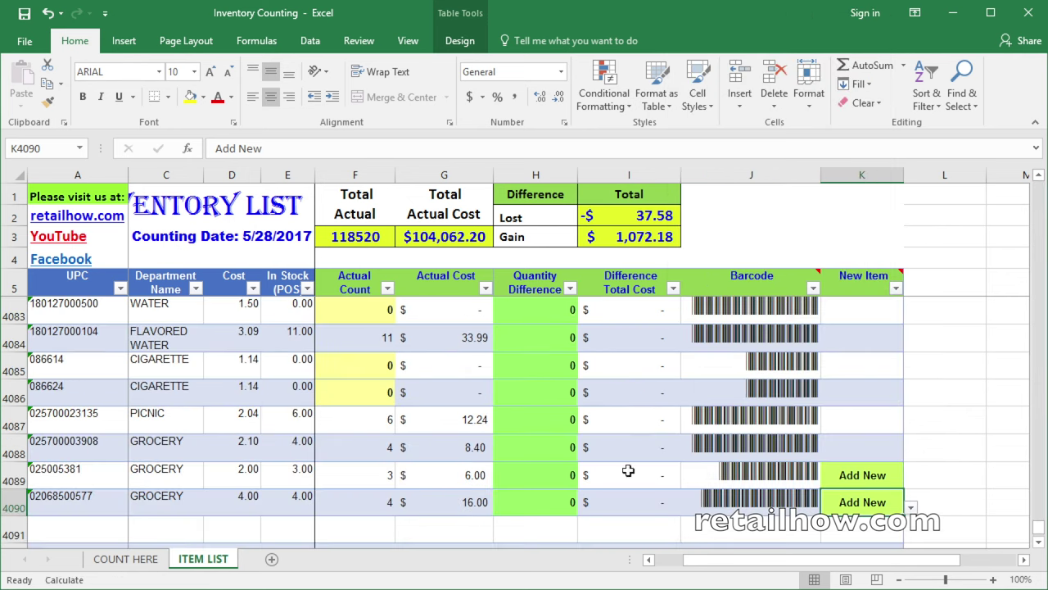
{"action": "left_click_drag", "start_coordinate": [733, 558], "coordinate": [620, 557]}
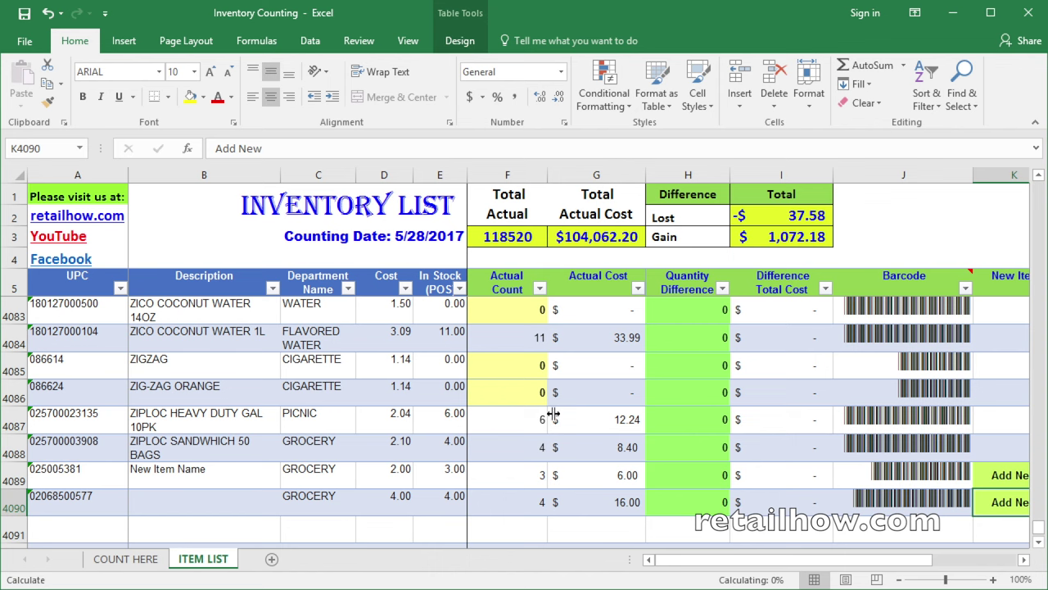
- Scroll ITEM LIST back to the top and save the Inventory Counting workbook with the Quick Access Save button
{"action": "scroll", "coordinate": [492, 410], "scroll_direction": "up", "scroll_amount": 1}
{"action": "scroll", "coordinate": [492, 411], "scroll_direction": "up", "scroll_amount": 4}
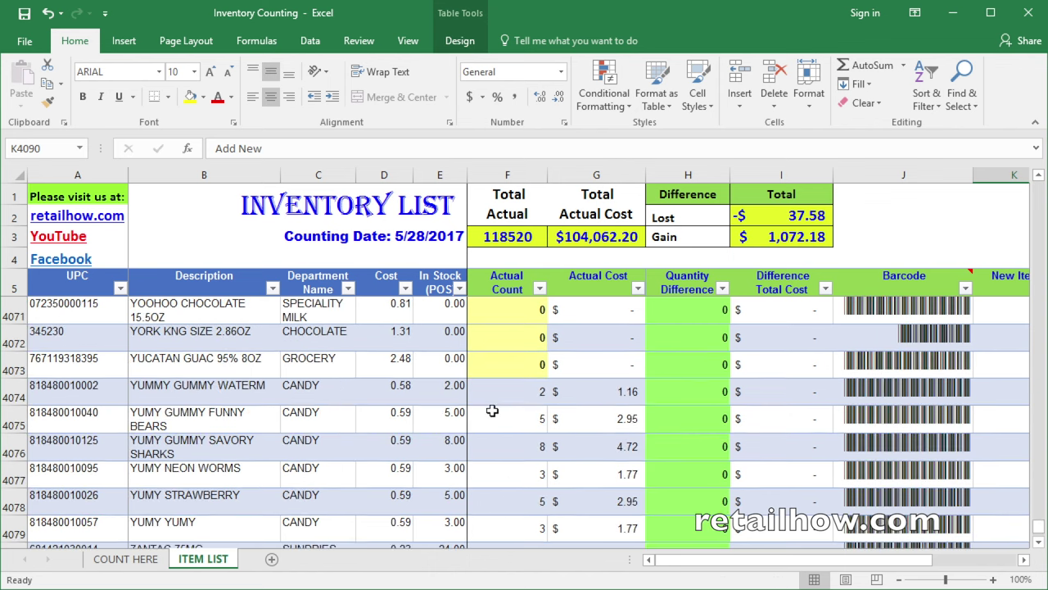
{"action": "scroll", "coordinate": [492, 410], "scroll_direction": "up", "scroll_amount": 10}
{"action": "scroll", "coordinate": [492, 410], "scroll_direction": "up", "scroll_amount": 20}
{"action": "scroll", "coordinate": [492, 410], "scroll_direction": "up", "scroll_amount": 9}
{"action": "scroll", "coordinate": [995, 515], "scroll_direction": "up", "scroll_amount": 6}
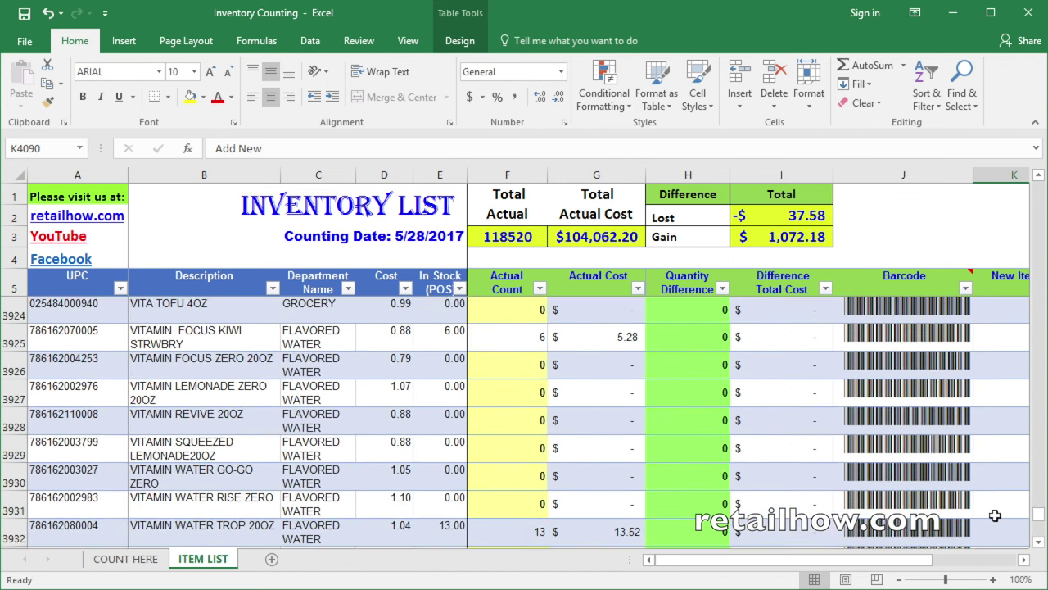
{"action": "left_click_drag", "start_coordinate": [1038, 516], "coordinate": [1038, 181]}
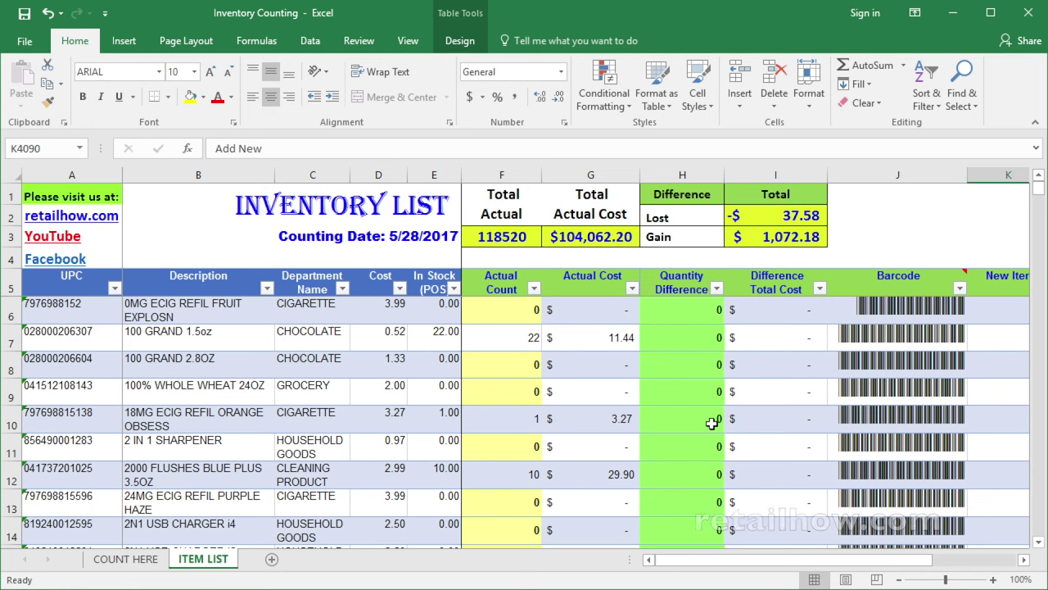
{"action": "left_click", "coordinate": [25, 13]}
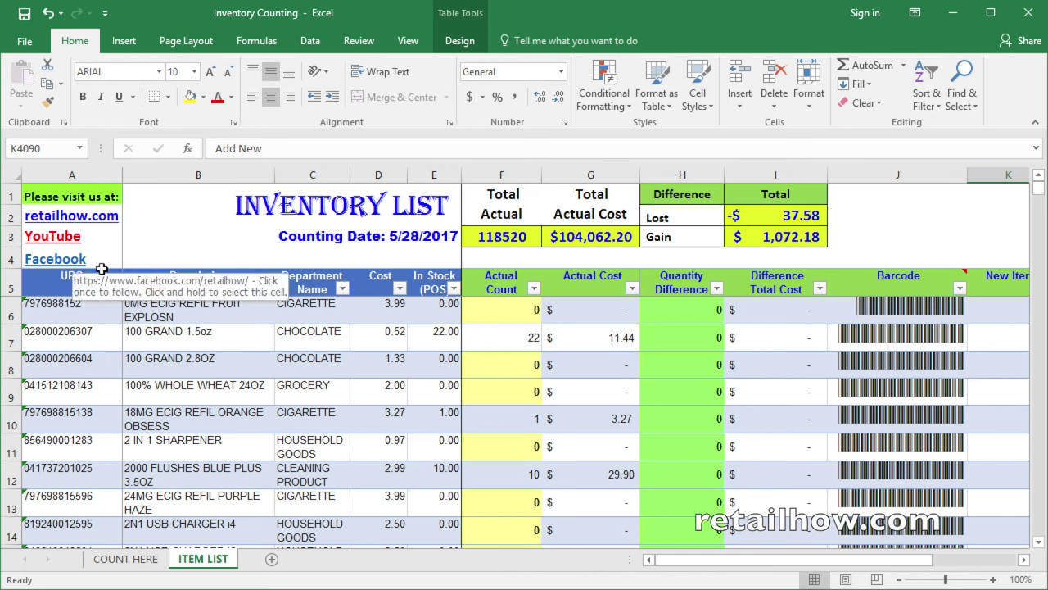
- Filter ITEM LIST's Department Name column to show only BATTERY items
{"action": "left_click", "coordinate": [326, 422]}
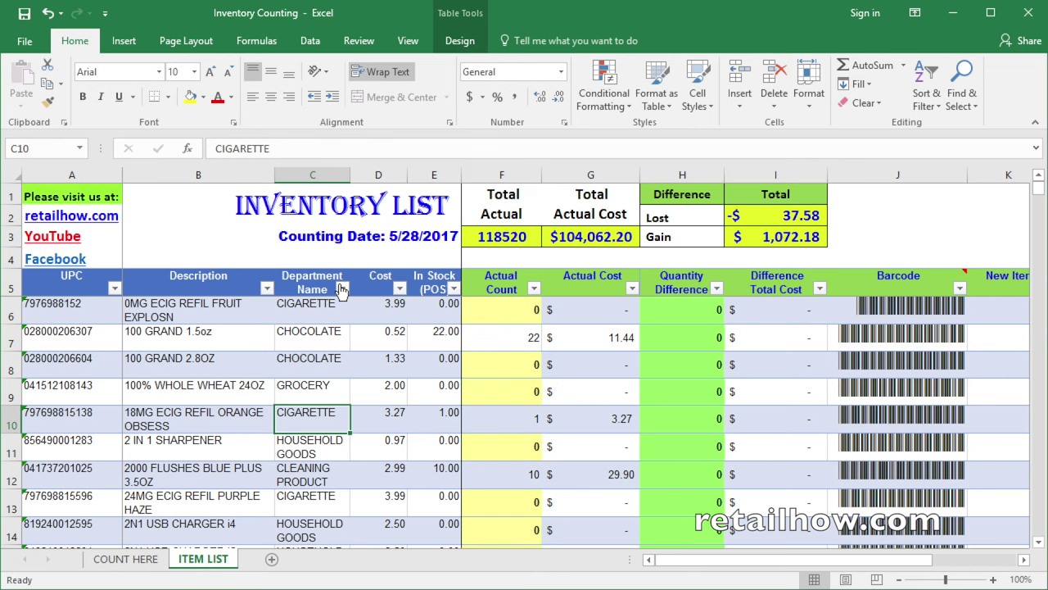
{"action": "left_click", "coordinate": [342, 289]}
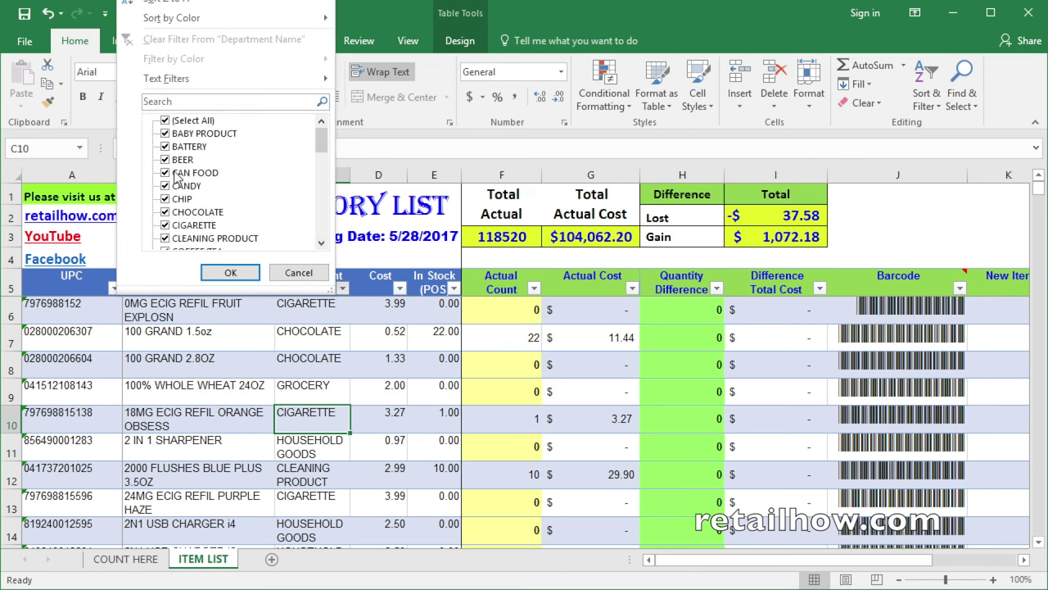
{"action": "left_click", "coordinate": [165, 121]}
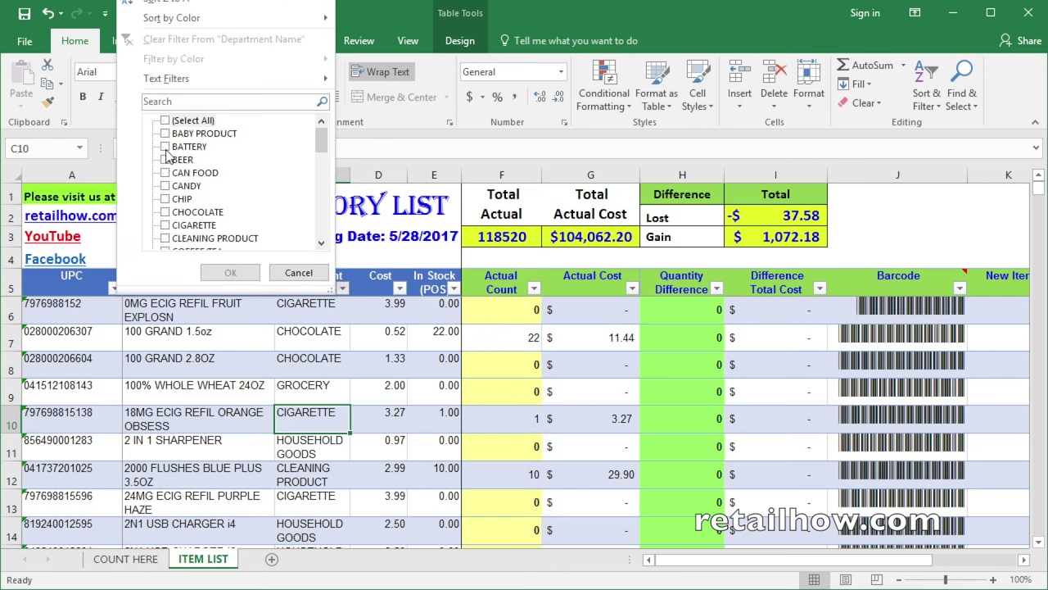
{"action": "left_click", "coordinate": [165, 146]}
{"action": "left_click", "coordinate": [230, 272]}
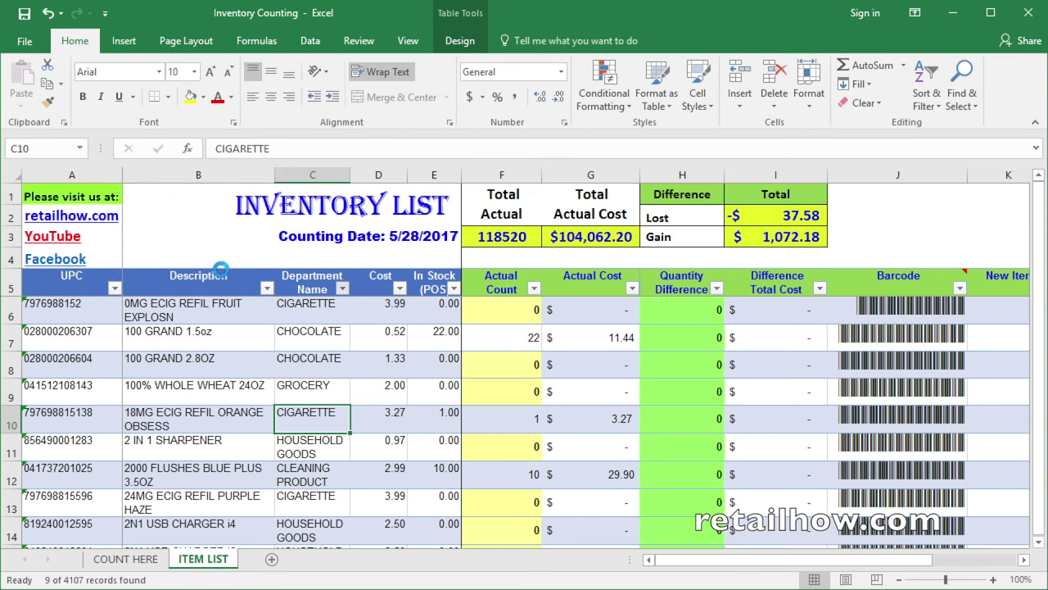
- Reset the Department Name filter to all departments and return to COUNT HERE
{"action": "mouse_move", "coordinate": [1039, 224]}
{"action": "left_mouse_down"}
{"action": "mouse_move", "coordinate": [1037, 304]}
{"action": "mouse_move", "coordinate": [1037, 225]}
{"action": "left_mouse_up"}
{"action": "left_click", "coordinate": [348, 288]}
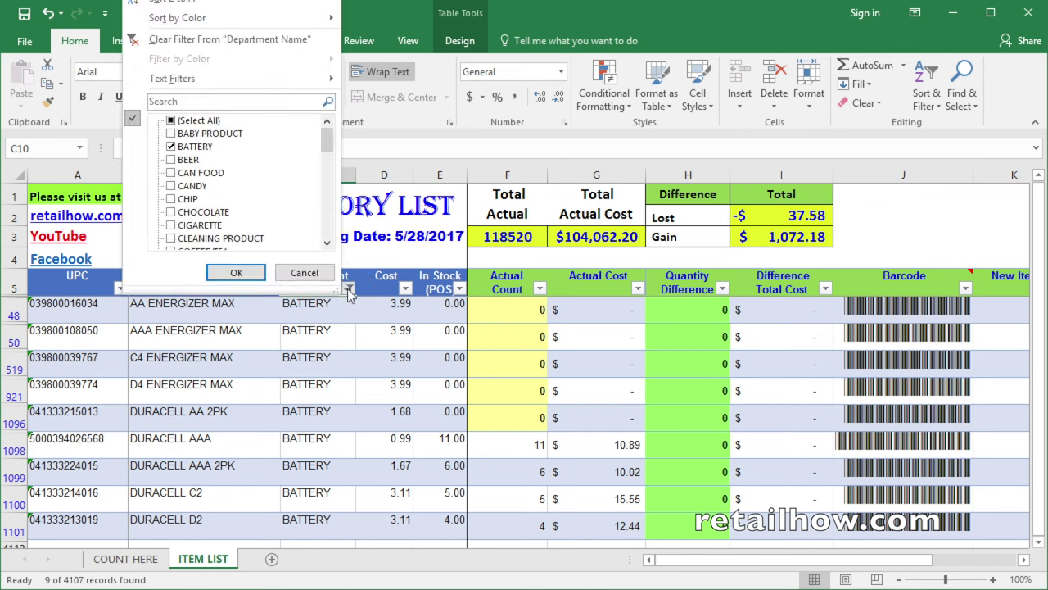
{"action": "left_click", "coordinate": [171, 120]}
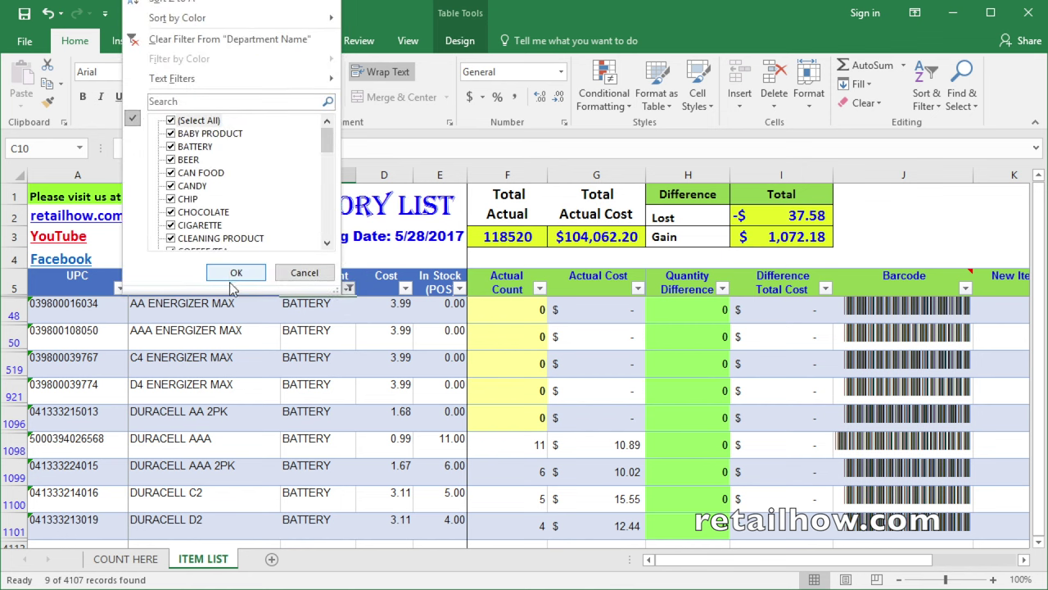
{"action": "left_click", "coordinate": [236, 273]}
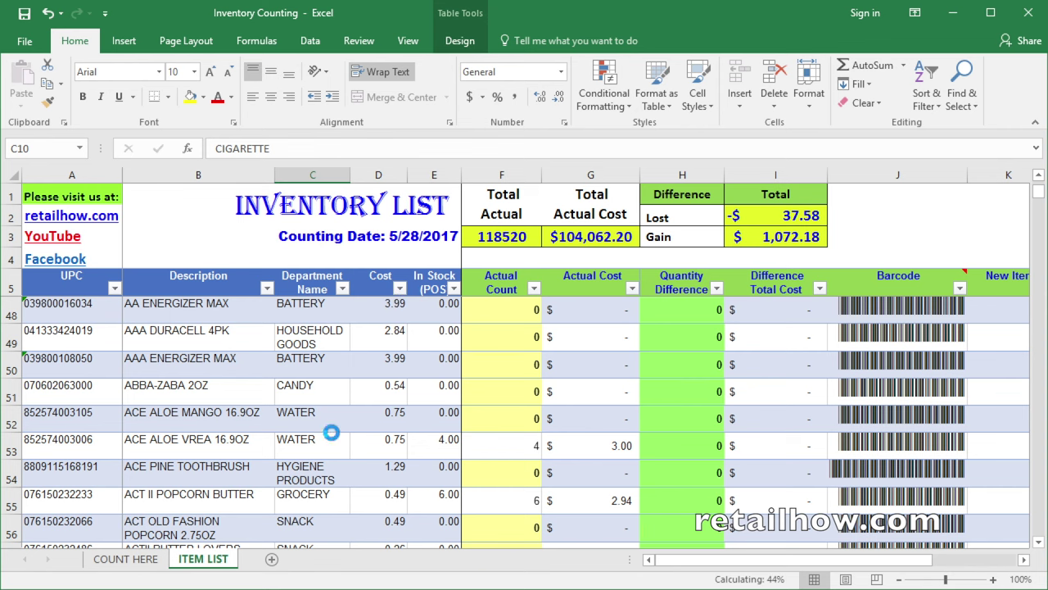
{"action": "left_click", "coordinate": [125, 558]}
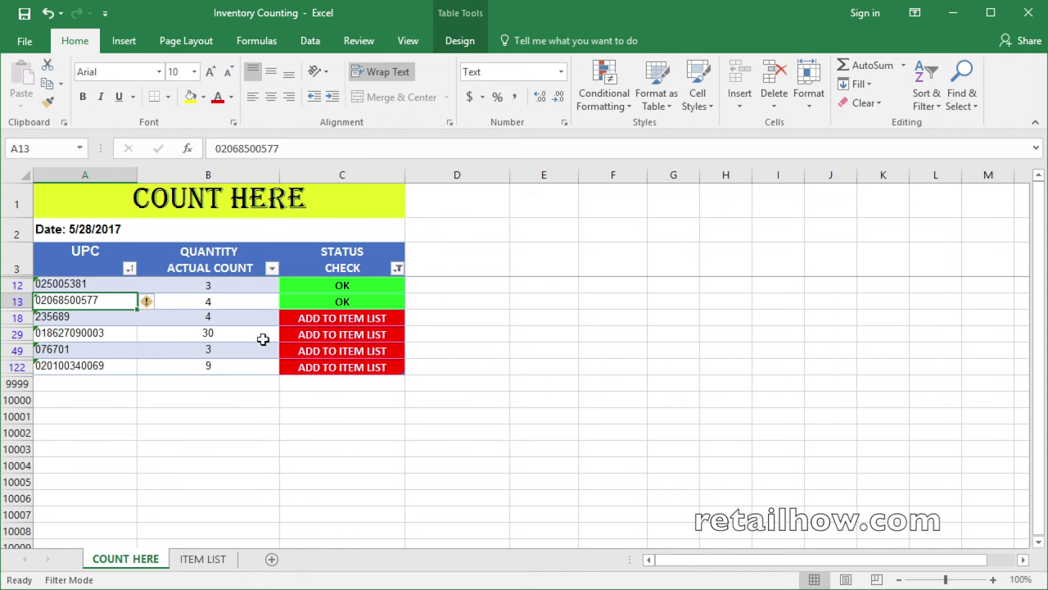
- Reset the STATUS CHECK filter to (Select All) so all counted UPCs show, then return to ITEM LIST
{"action": "left_click", "coordinate": [398, 269]}
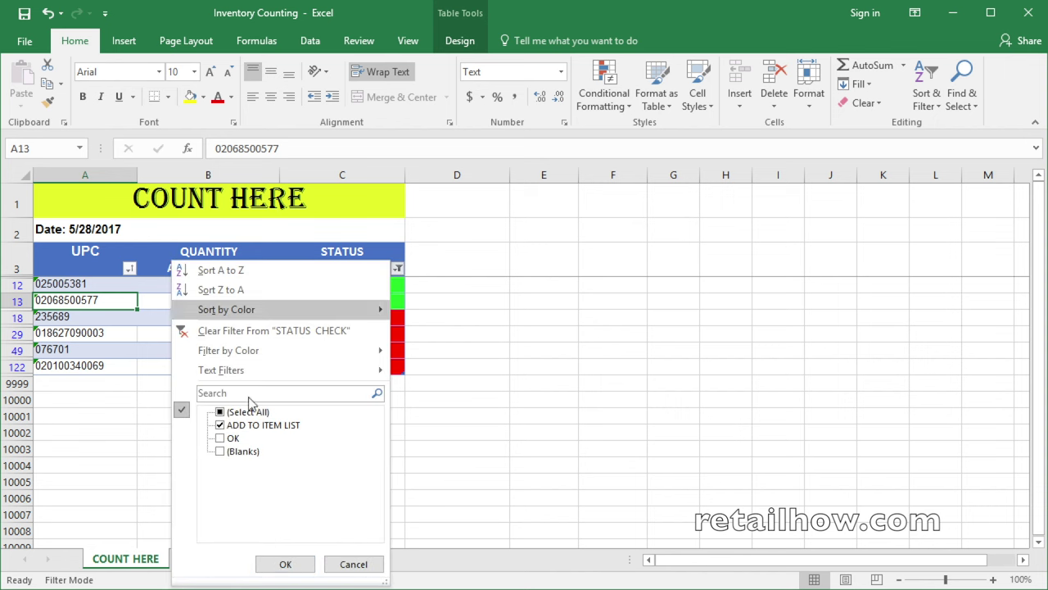
{"action": "left_click", "coordinate": [221, 411]}
{"action": "left_click", "coordinate": [281, 564]}
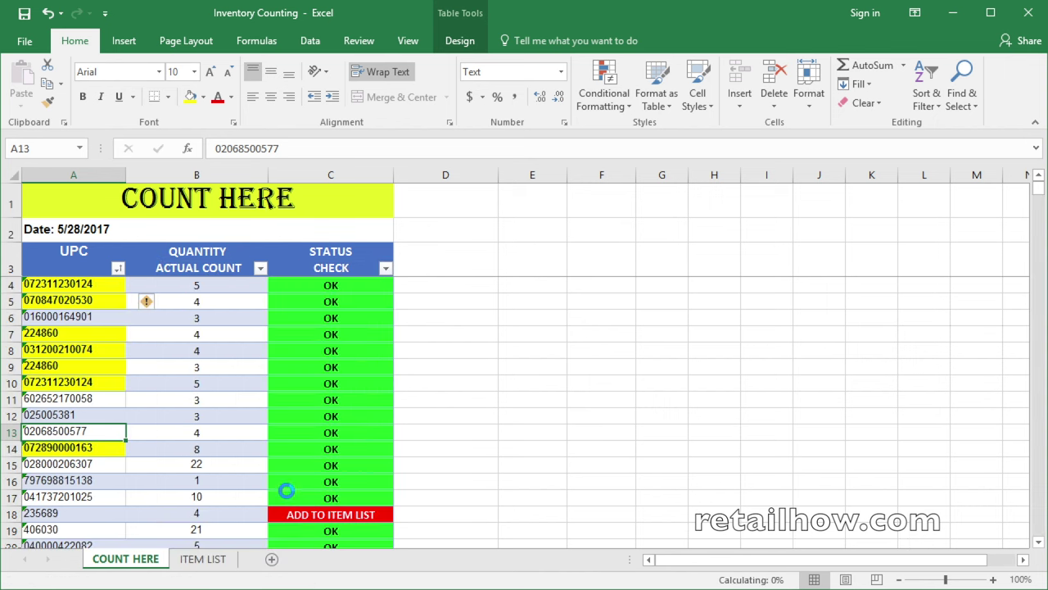
{"action": "left_click", "coordinate": [465, 365]}
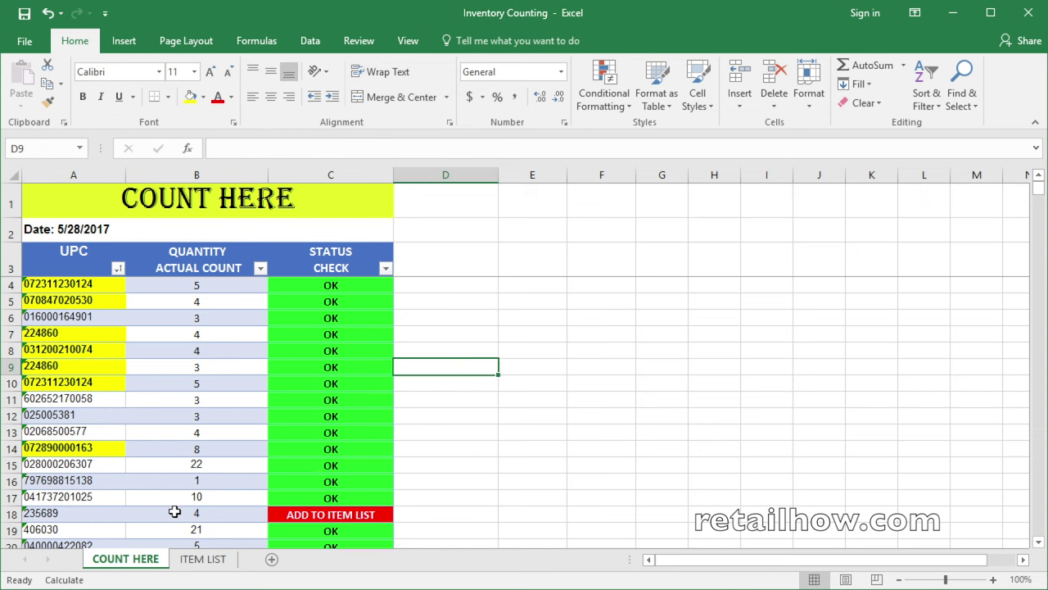
{"action": "left_click", "coordinate": [205, 558]}
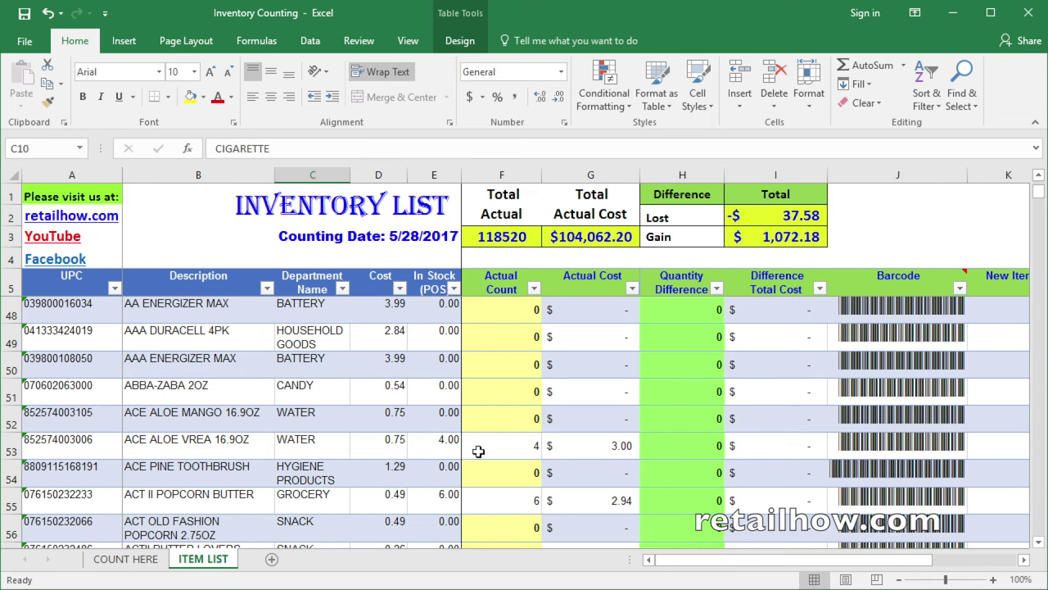
- Save the Inventory Counting workbook with ITEM LIST totals at 118520 units and $104,062.20
{"action": "scroll", "coordinate": [478, 451], "scroll_direction": "down", "scroll_amount": 1}
{"action": "scroll", "coordinate": [478, 451], "scroll_direction": "down", "scroll_amount": 3}
{"action": "scroll", "coordinate": [479, 451], "scroll_direction": "down", "scroll_amount": 3}
{"action": "scroll", "coordinate": [478, 450], "scroll_direction": "up", "scroll_amount": 8}
{"action": "scroll", "coordinate": [478, 450], "scroll_direction": "up", "scroll_amount": 13}
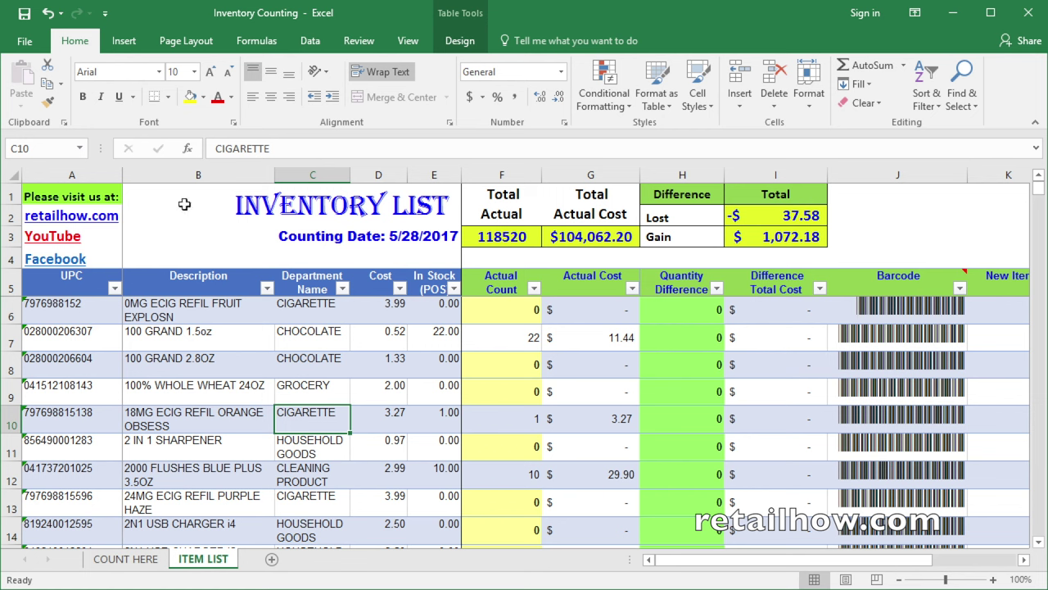
{"action": "left_click", "coordinate": [25, 13]}
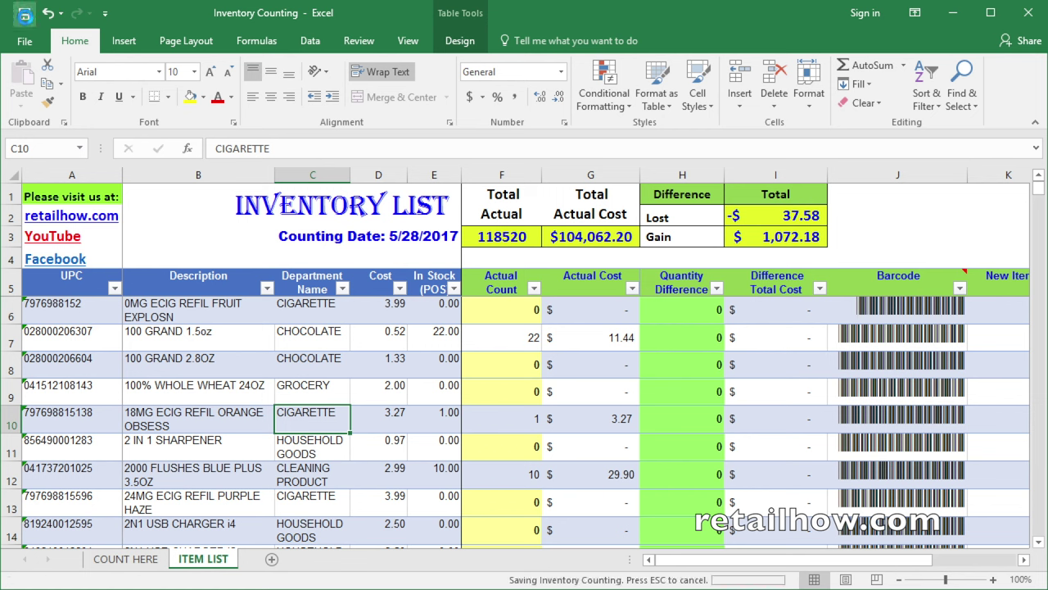